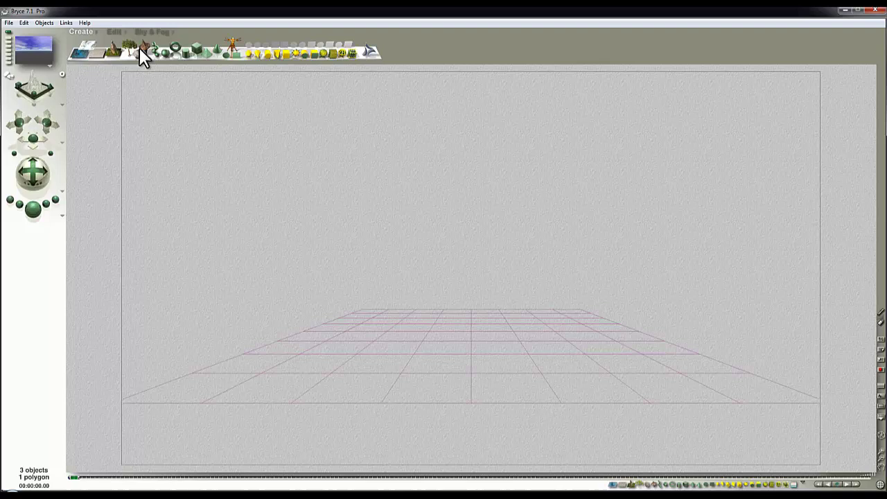
# Load the Stanford bunny bun_zipper01 from the StanfordScans1 category of the Space project object library.
pyautogui.click(96, 31)
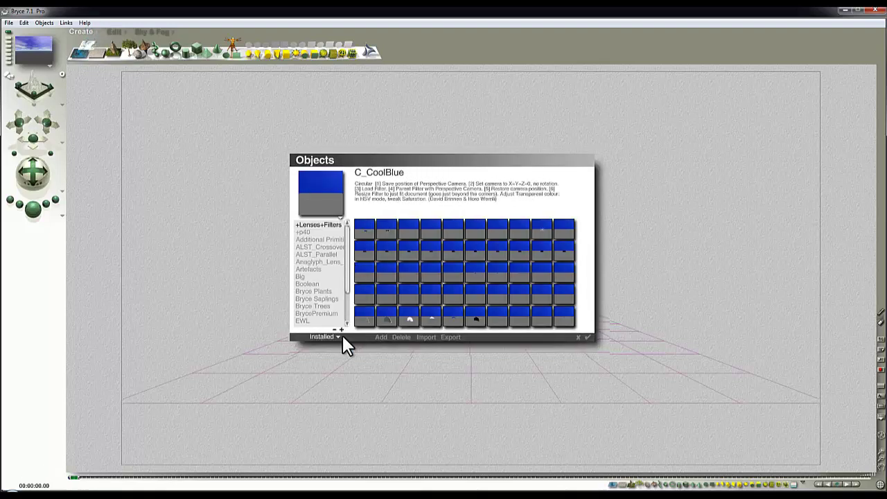
pyautogui.click(355, 352)
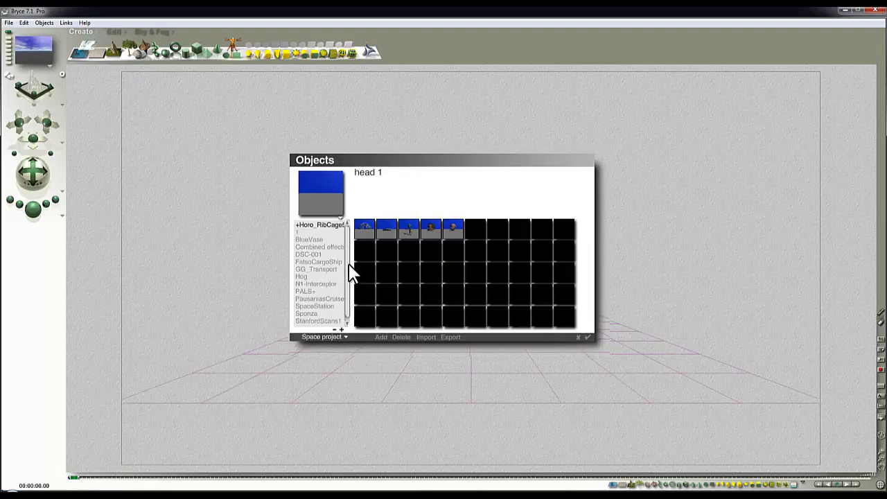
pyautogui.moveTo(349, 272); pyautogui.dragTo(349, 300)
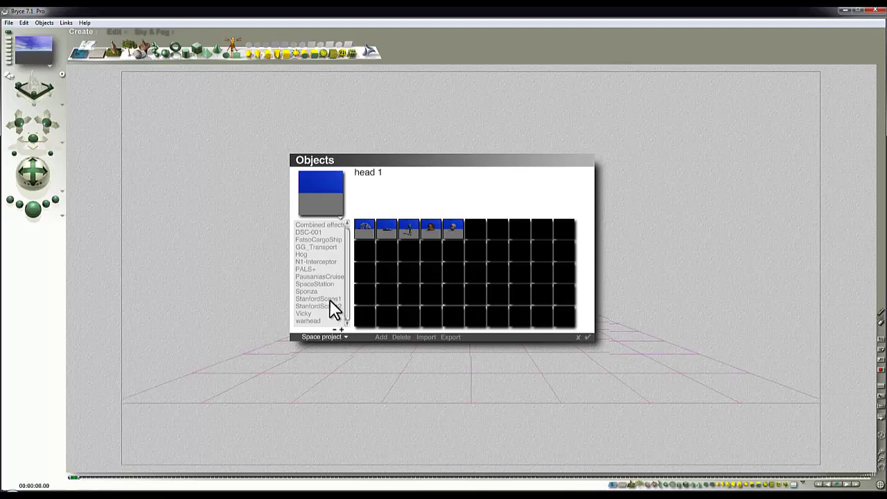
pyautogui.click(330, 299)
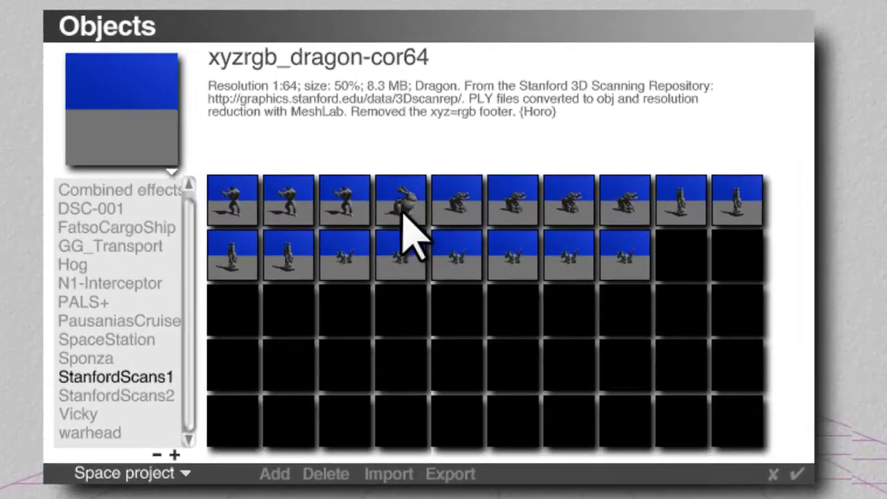
pyautogui.click(403, 212)
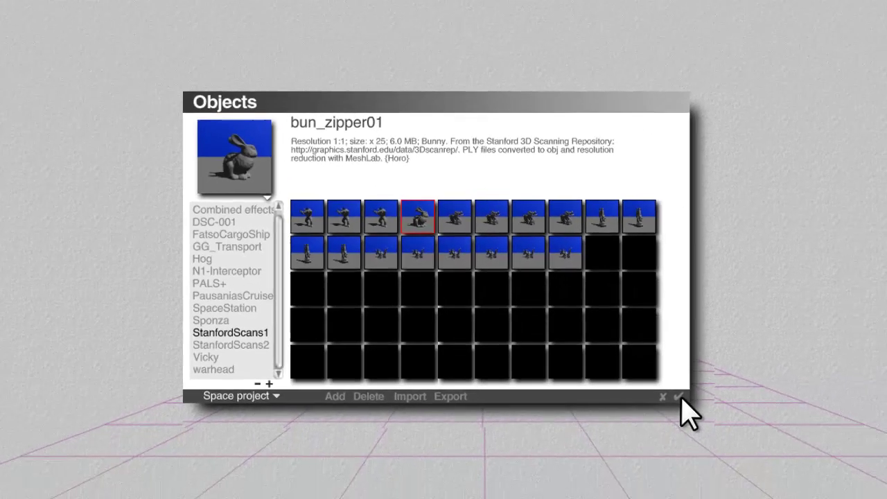
pyautogui.click(679, 397)
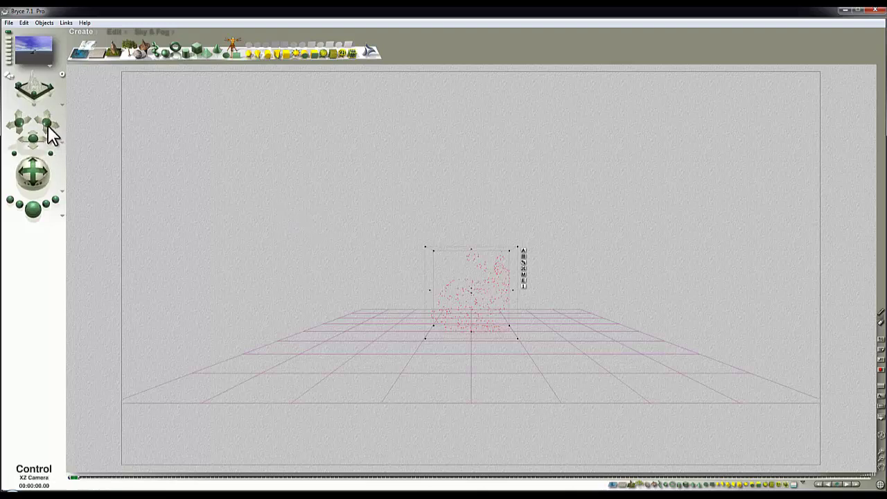
# Render the scene and swing the camera round to look down on the bunny from a raised angle.
pyautogui.click(40, 212)
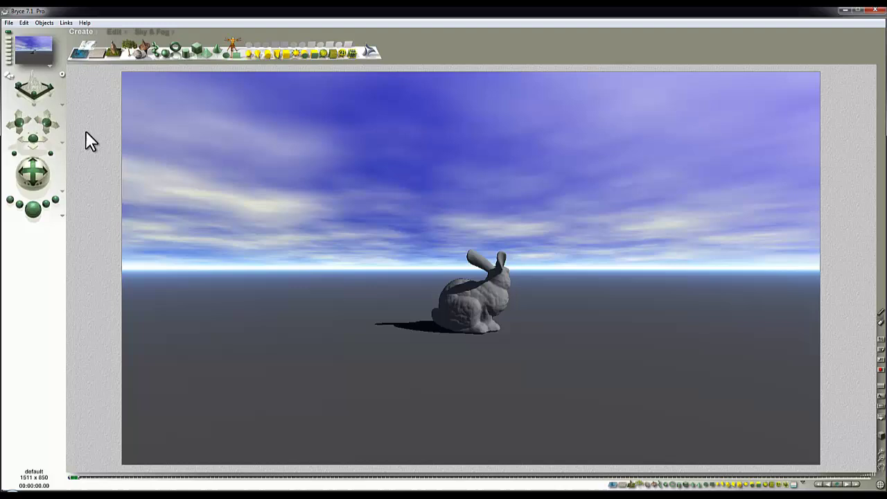
pyautogui.moveTo(45, 124); pyautogui.dragTo(31, 142)
pyautogui.moveTo(41, 173); pyautogui.dragTo(46, 122)
# Rotate the bunny around its Y axis and bring the camera closer until the bunny fills more of the view.
pyautogui.click(114, 31)
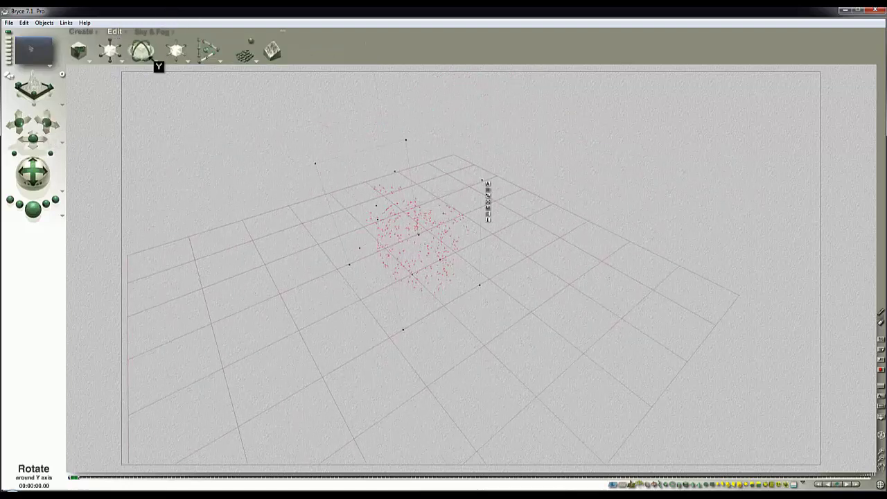
pyautogui.moveTo(144, 59); pyautogui.dragTo(141, 56)
pyautogui.hotkey('ctrl', 'z')
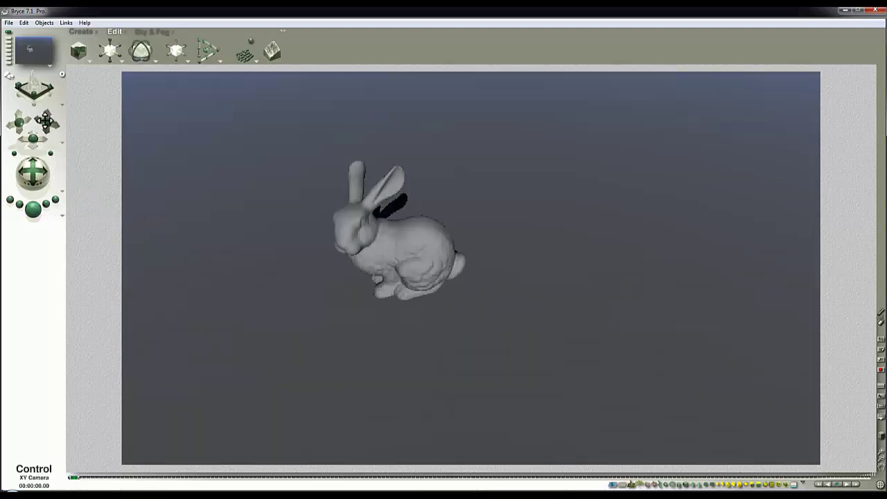
pyautogui.moveTo(44, 121); pyautogui.dragTo(55, 222)
pyautogui.moveTo(54, 141); pyautogui.dragTo(77, 154)
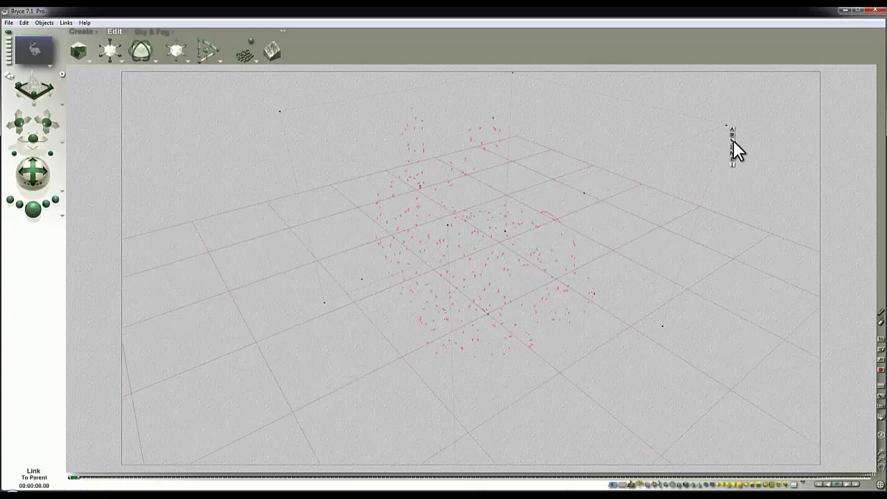
# Apply the blue and white checker material CheckBlue to the bunny and set its texture mapping to World Space.
pyautogui.click(733, 153)
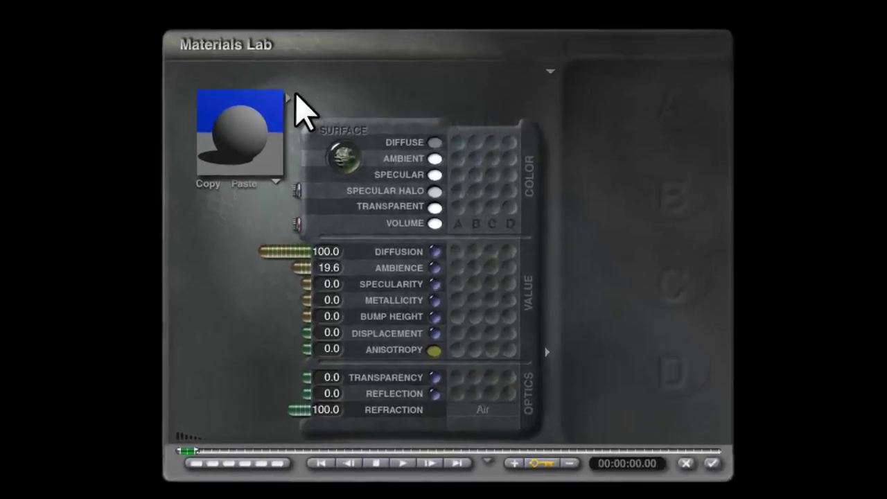
pyautogui.click(297, 95)
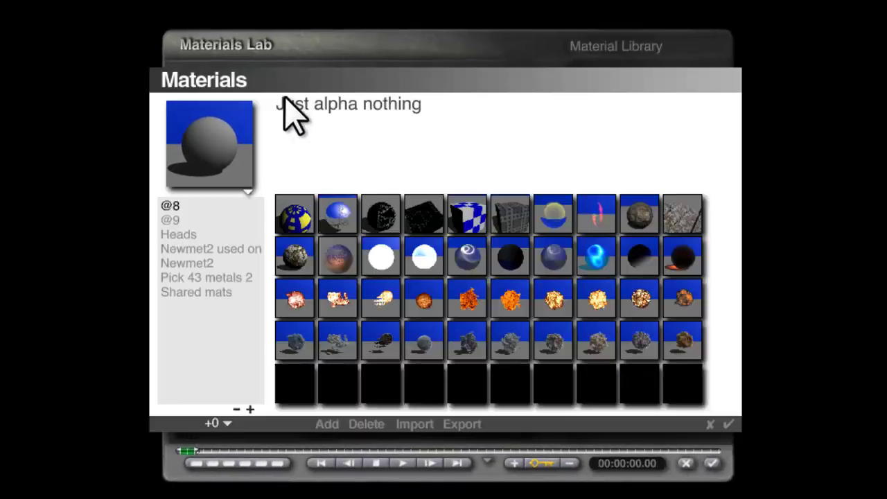
pyautogui.click(468, 221)
pyautogui.click(728, 424)
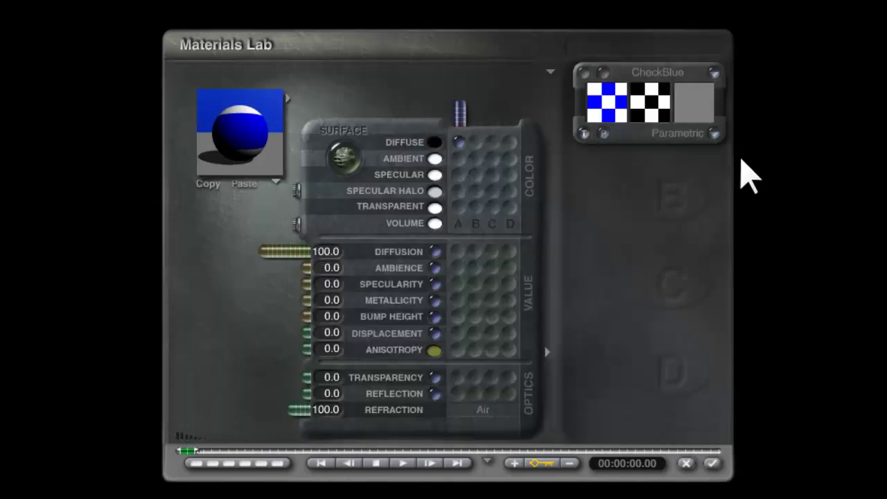
pyautogui.click(714, 133)
pyautogui.click(762, 155)
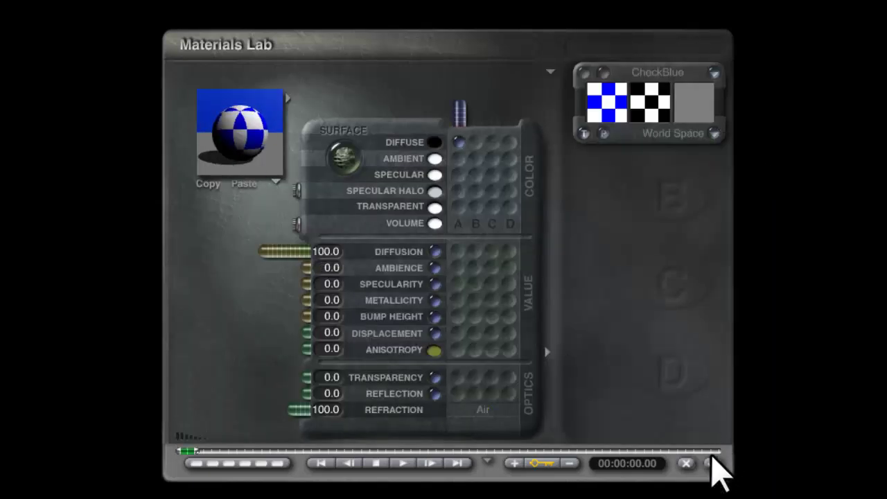
# Switch the material preview to Actual Selection and accept the bunny's material.
pyautogui.click(276, 182)
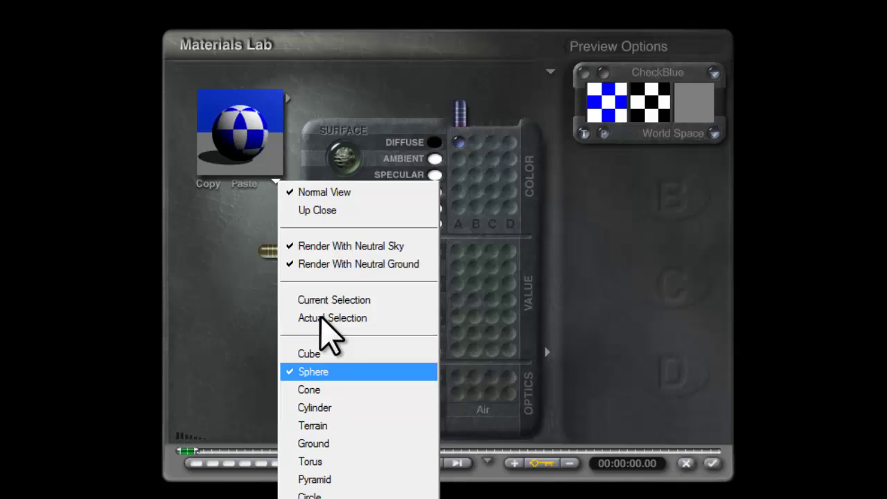
pyautogui.click(330, 318)
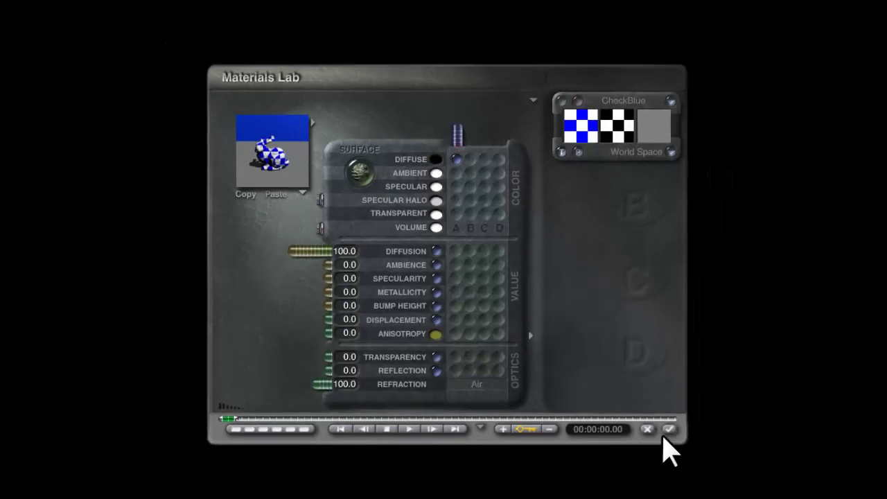
pyautogui.click(699, 453)
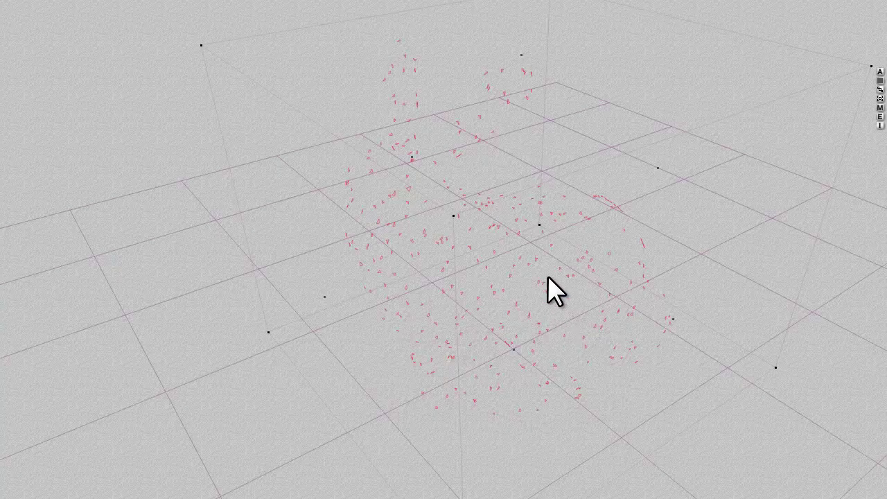
# Slide the bunny sideways in small moves, rendering it to compare how the world-space checker pattern falls on its surface.
pyautogui.moveTo(553, 292); pyautogui.dragTo(486, 276)
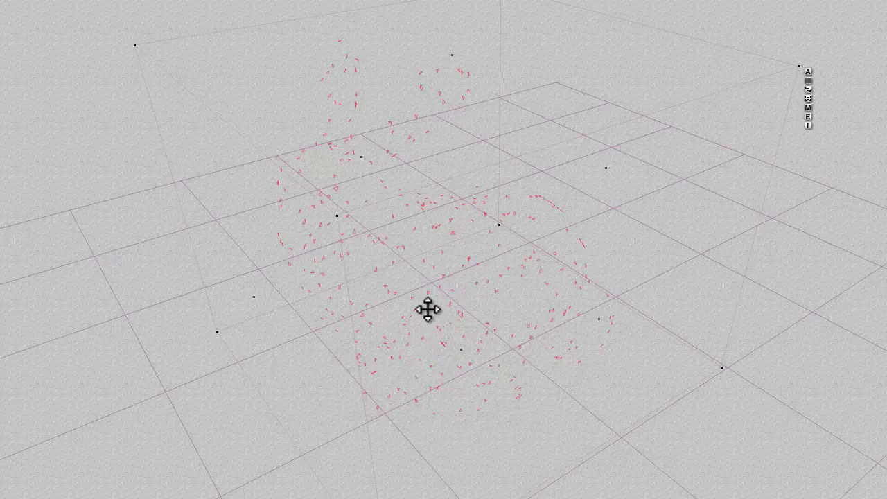
pyautogui.moveTo(427, 309); pyautogui.dragTo(445, 310)
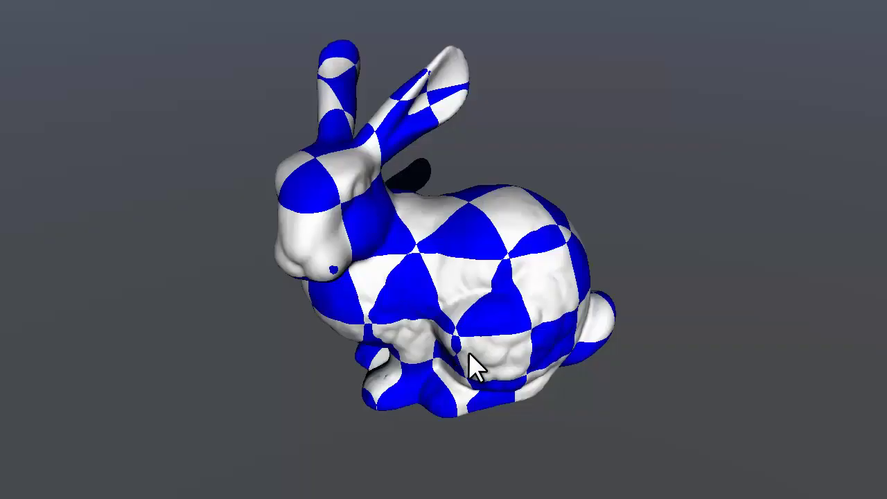
pyautogui.moveTo(475, 365); pyautogui.dragTo(367, 287)
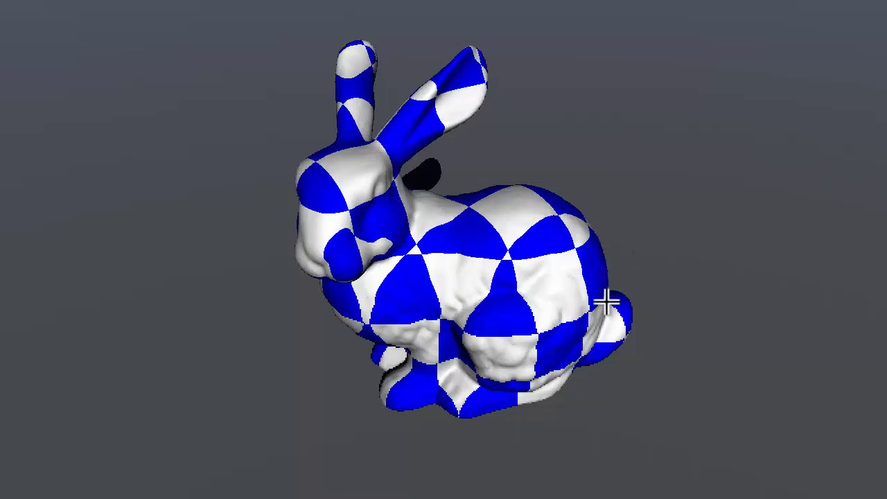
pyautogui.click(697, 273)
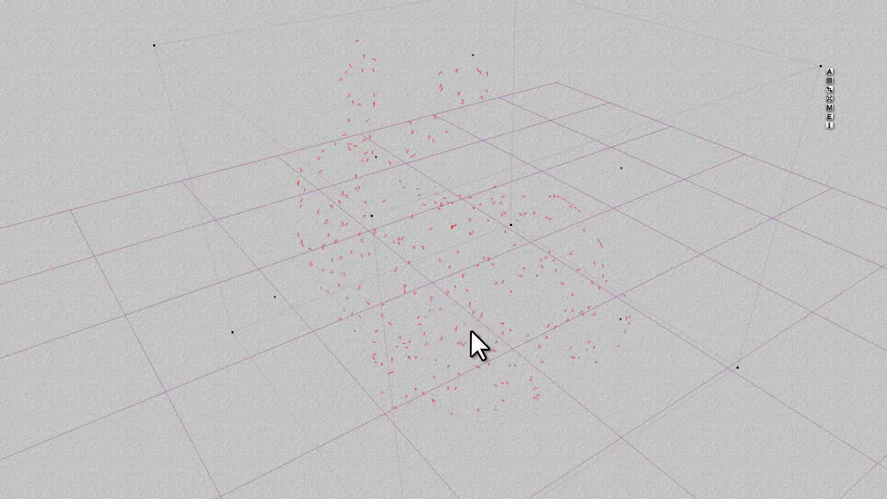
pyautogui.press('Escape')
pyautogui.press('Escape')
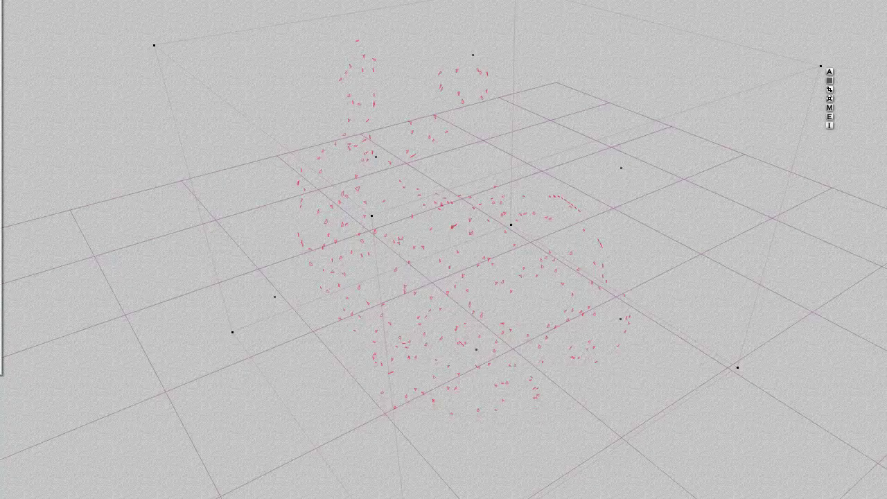
# Save the scene as bunny in the Bryce 7 file format.
pyautogui.hotkey('ctrl', 's')
pyautogui.write('bunny')
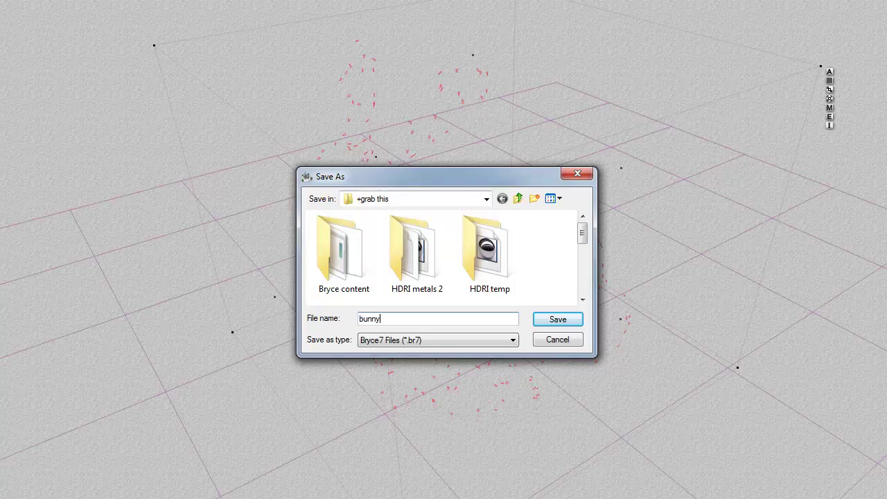
pyautogui.press('Return')
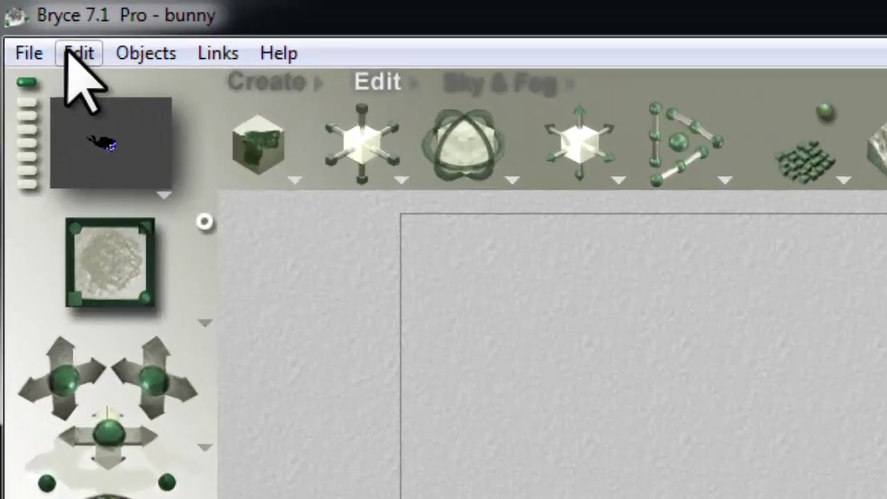
# Review the Copy Matrix and Paste Matrix commands and delete the ground plane.
pyautogui.click(50, 34)
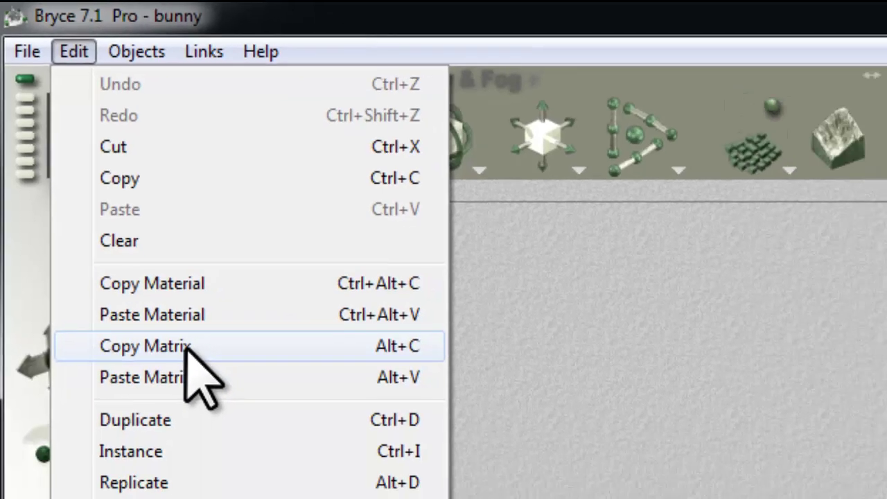
pyautogui.click(235, 430)
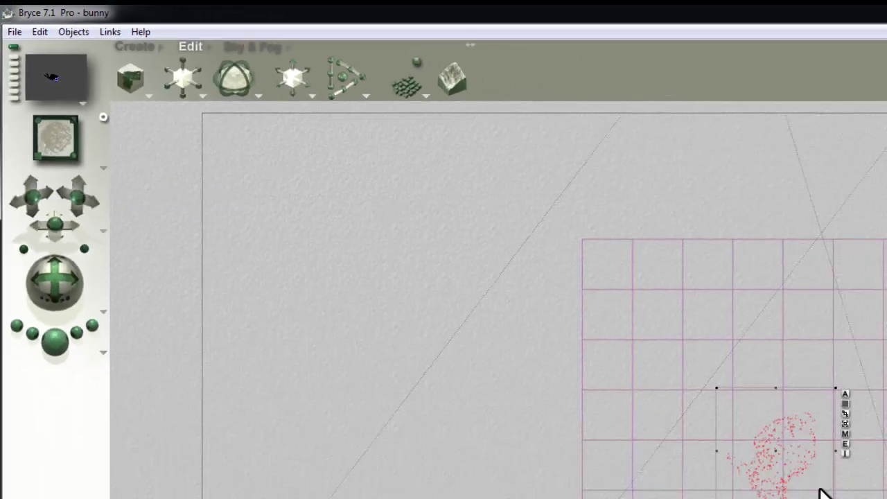
pyautogui.click(570, 226)
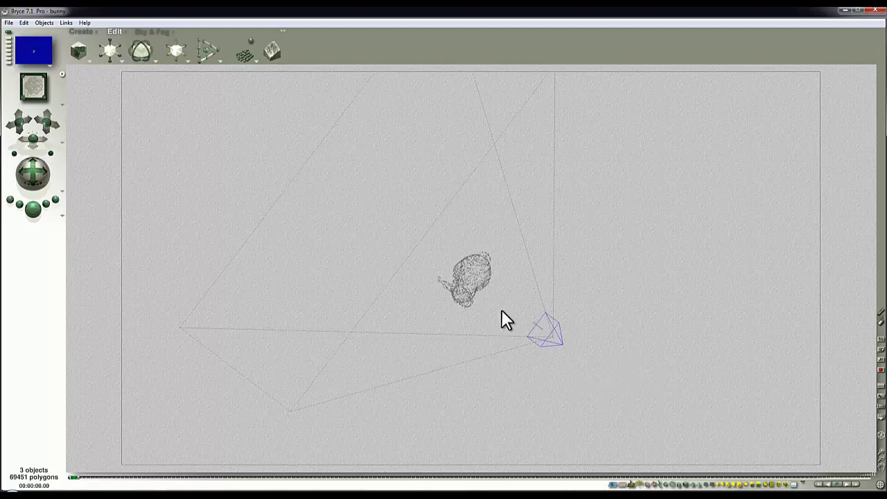
# Open the bunny's object attributes and set its X and Y position to 0.
pyautogui.click(484, 277)
pyautogui.click(483, 197)
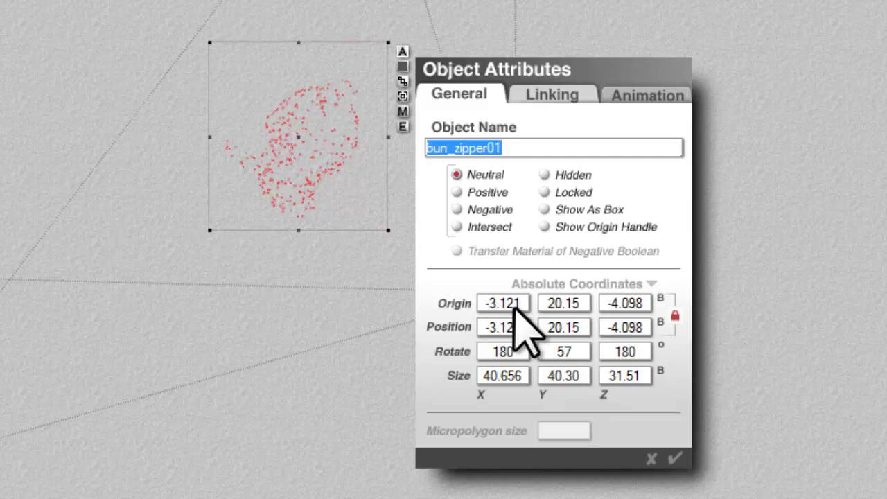
pyautogui.click(506, 305)
pyautogui.write('0')
pyautogui.press('Return')
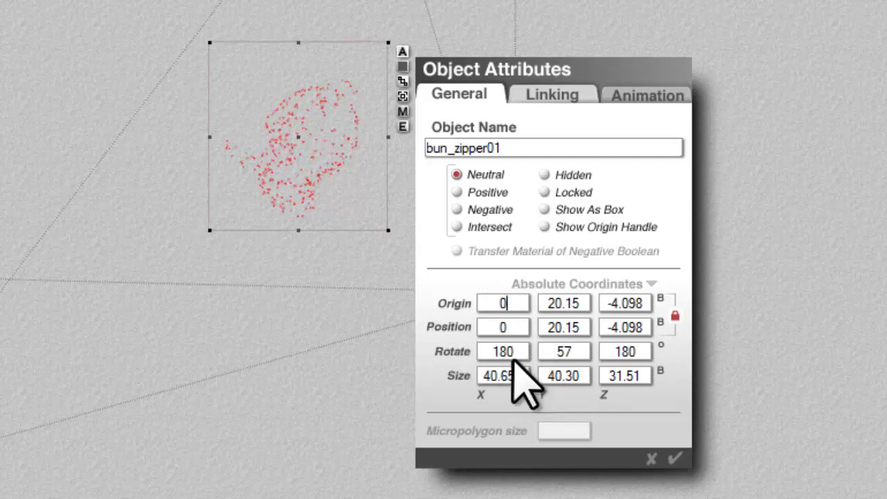
pyautogui.click(570, 327)
pyautogui.write('0')
# Set the bunny's rotation to 0 on all three axes and its Z position to 0, and accept the attributes.
pyautogui.click(565, 351)
pyautogui.write('0')
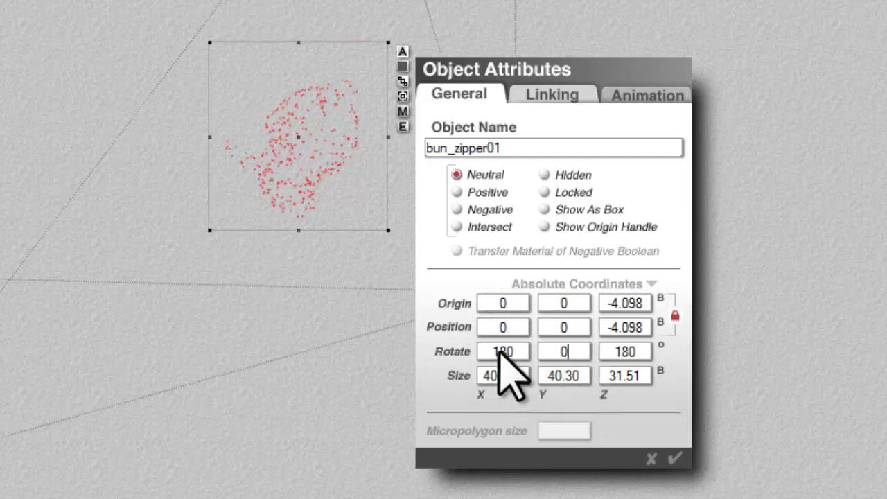
pyautogui.click(506, 352)
pyautogui.write('0')
pyautogui.moveTo(630, 355); pyautogui.dragTo(615, 355)
pyautogui.write('0')
pyautogui.moveTo(646, 326); pyautogui.dragTo(511, 326)
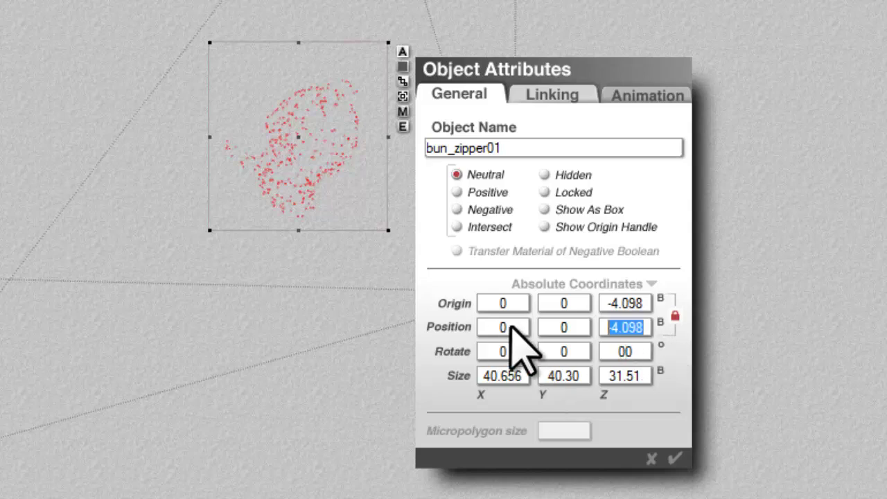
pyautogui.write('0')
pyautogui.doubleClick(641, 352)
pyautogui.write('0')
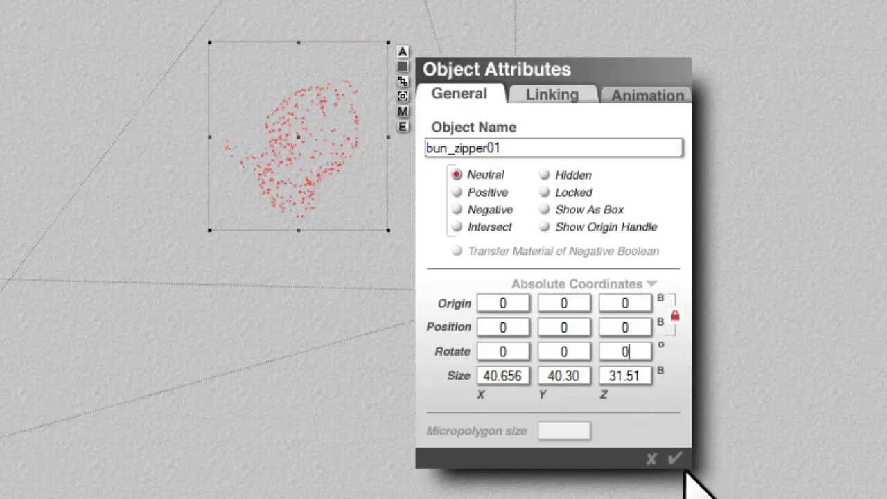
pyautogui.click(676, 459)
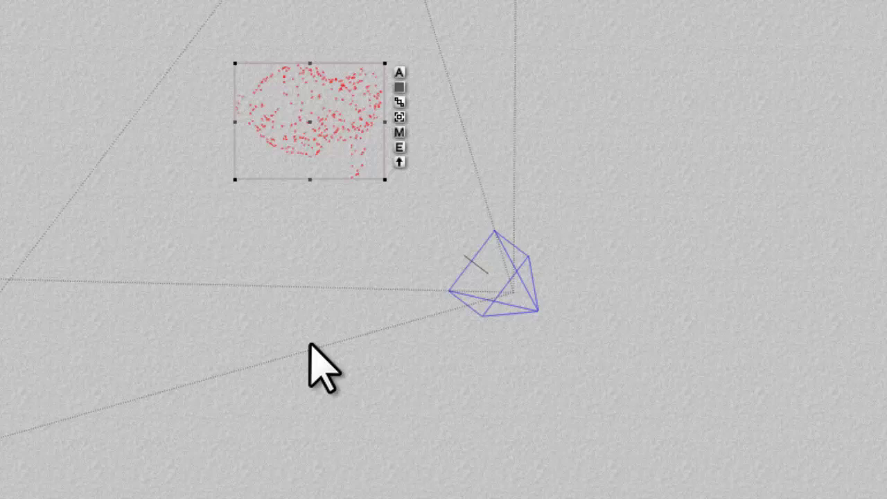
# Open the camera's attributes and set its X position and its X and Y rotation to 0.
pyautogui.click(522, 306)
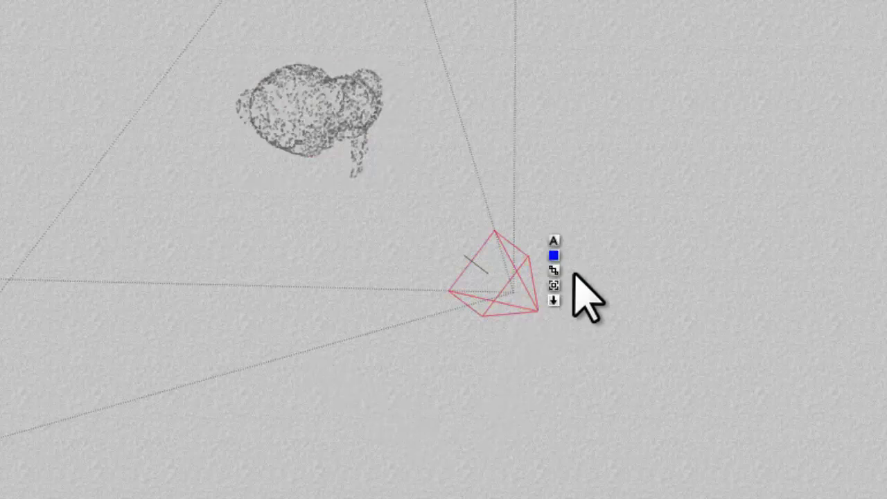
pyautogui.click(555, 238)
pyautogui.write('0')
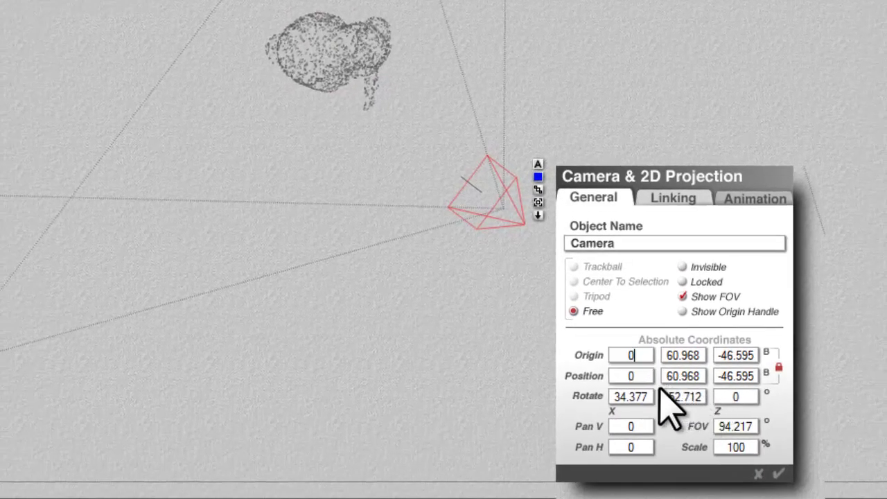
pyautogui.doubleClick(637, 423)
pyautogui.write('0')
pyautogui.doubleClick(683, 396)
pyautogui.write('0')
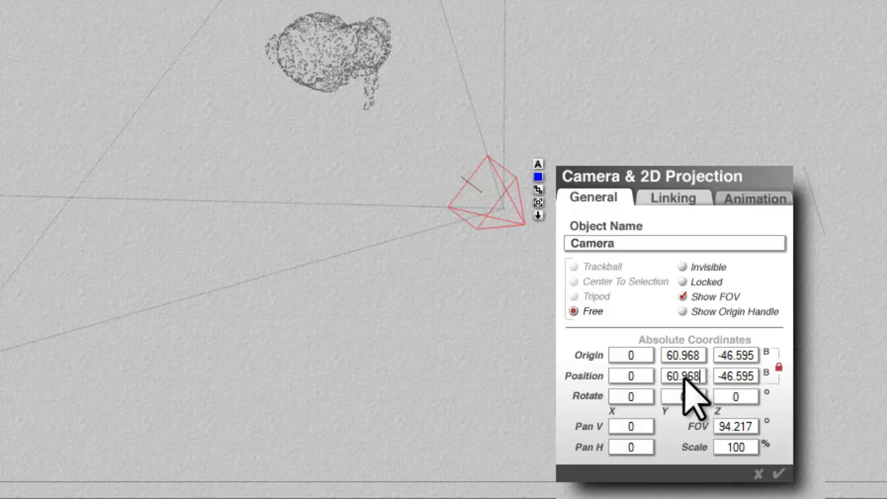
# Set the camera's Y and Z position to 0 and accept the attributes.
pyautogui.doubleClick(683, 375)
pyautogui.write('0')
pyautogui.moveTo(756, 378); pyautogui.dragTo(614, 385)
pyautogui.write('0')
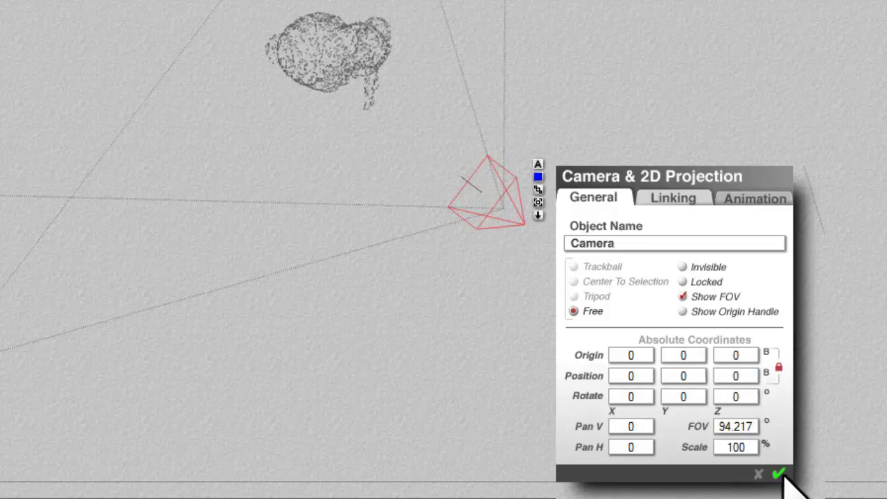
pyautogui.click(779, 474)
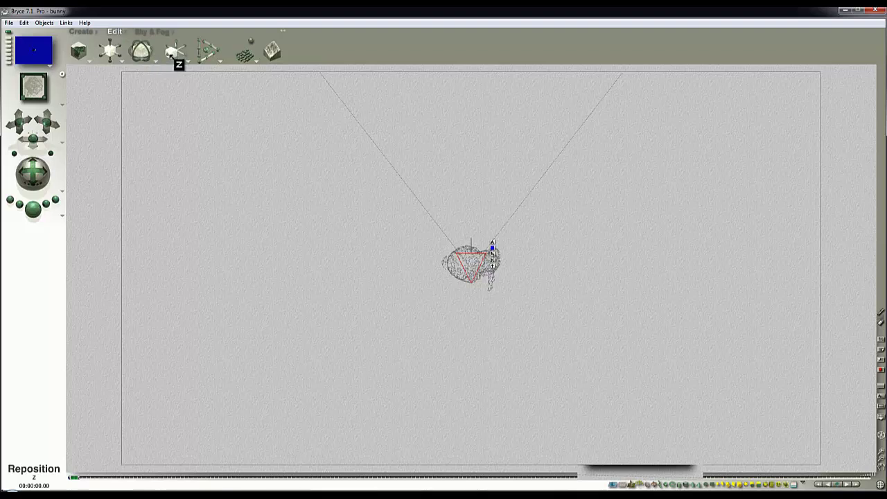
# Move the camera back along the Z axis away from the bunny and render the camera view.
pyautogui.moveTo(171, 56); pyautogui.dragTo(175, 51)
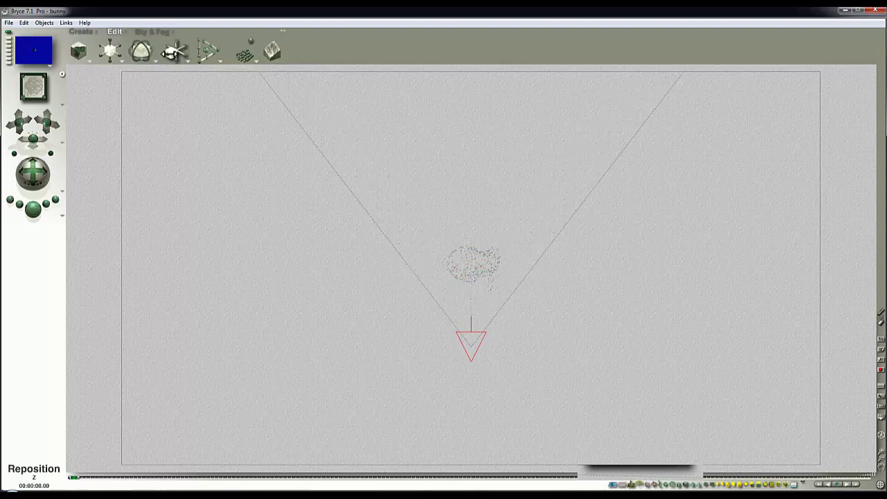
pyautogui.moveTo(122, 59); pyautogui.dragTo(112, 61)
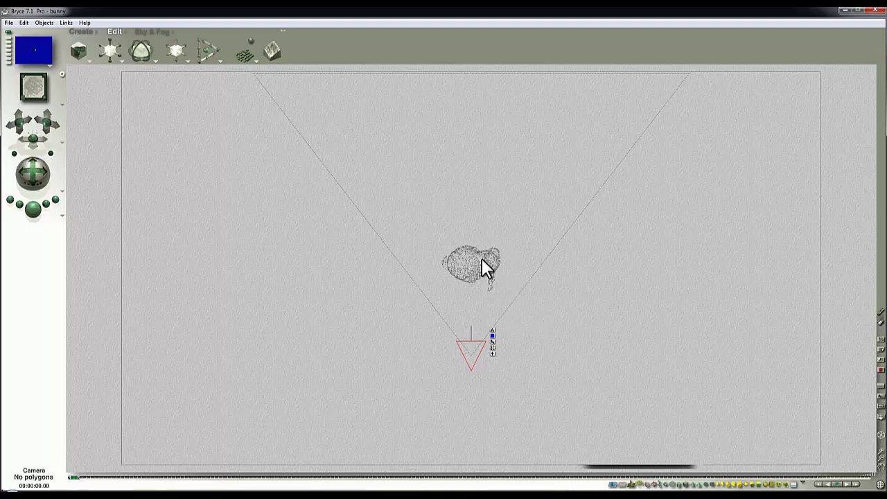
pyautogui.press('1')
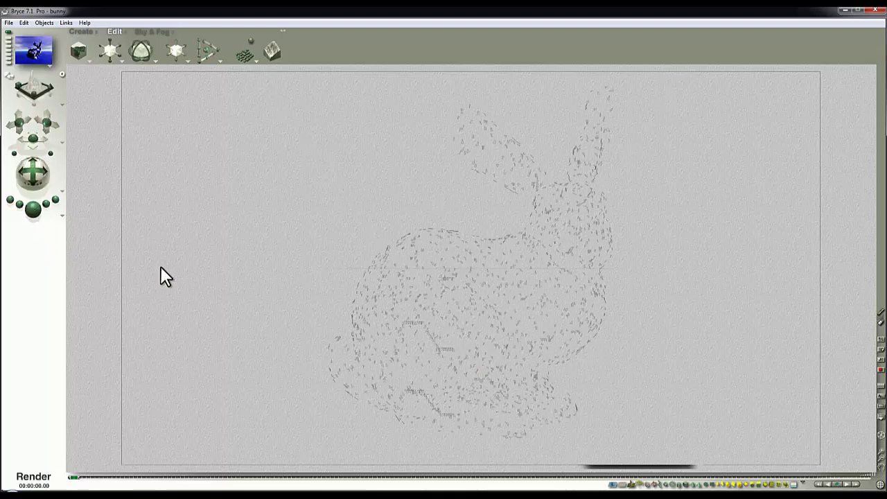
pyautogui.hotkey('ctrl', 'r')
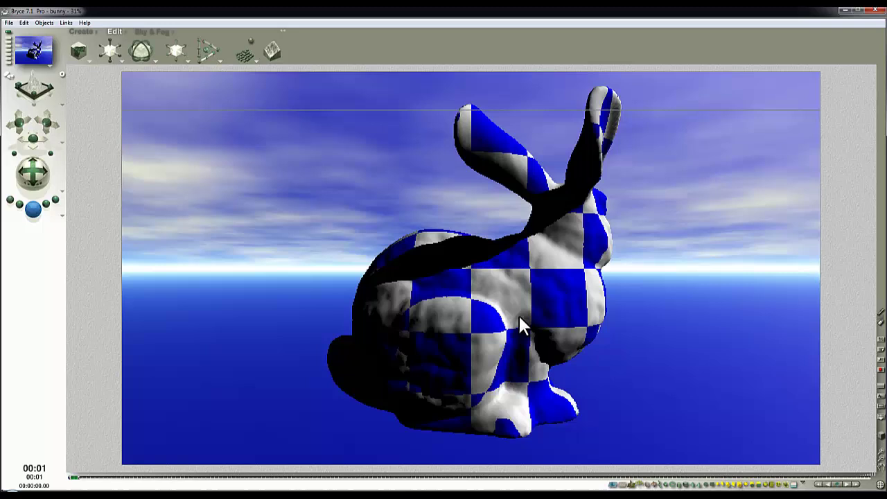
# Change the document to a square 850 x 850 format and render the scene again.
pyautogui.click(9, 22)
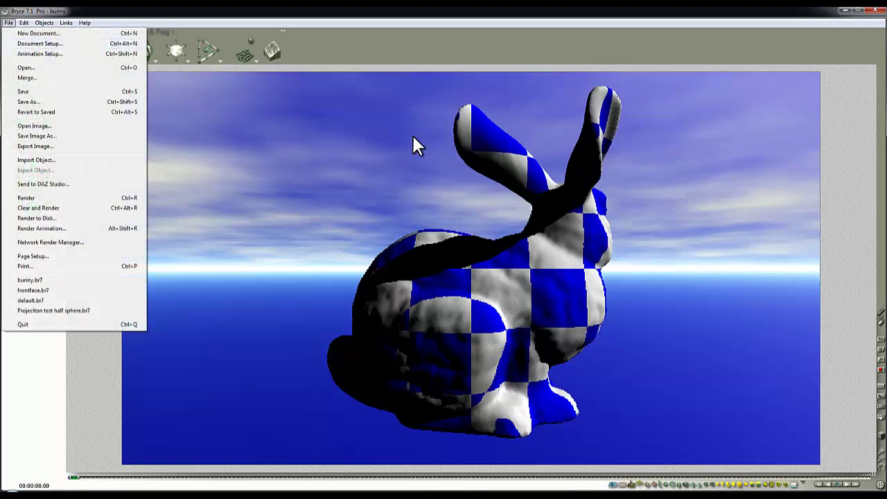
pyautogui.click(49, 44)
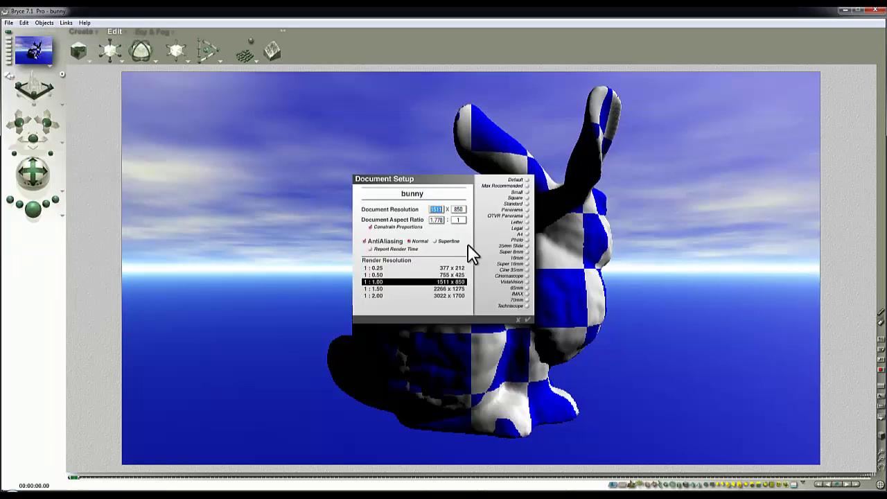
pyautogui.click(527, 319)
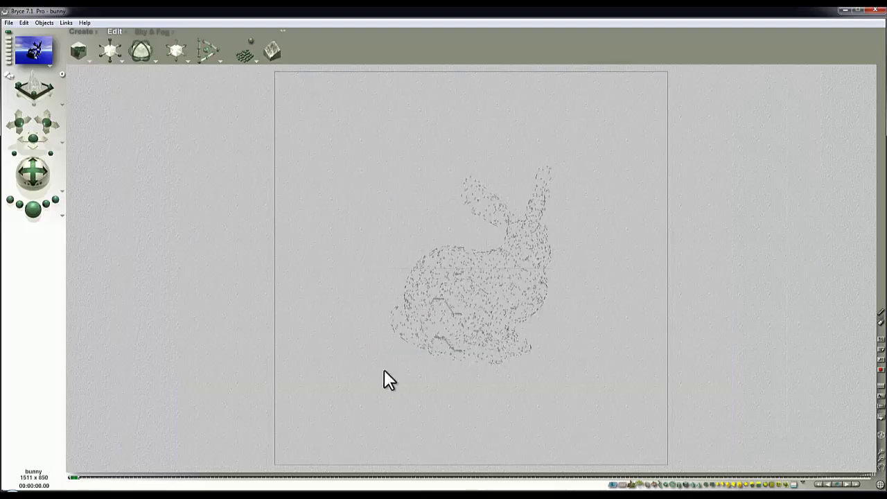
pyautogui.hotkey('ctrl', 'r')
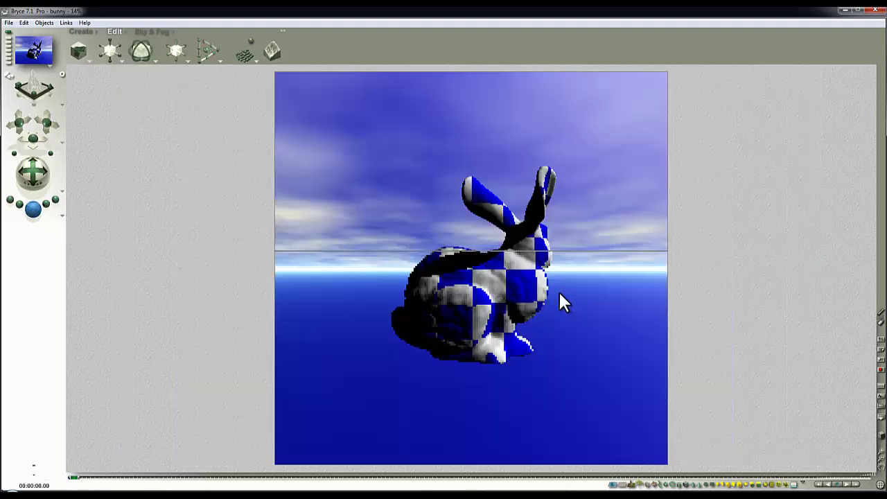
# Rotate the bunny 180 degrees around the world Y axis and render it from the camera.
pyautogui.press('2')
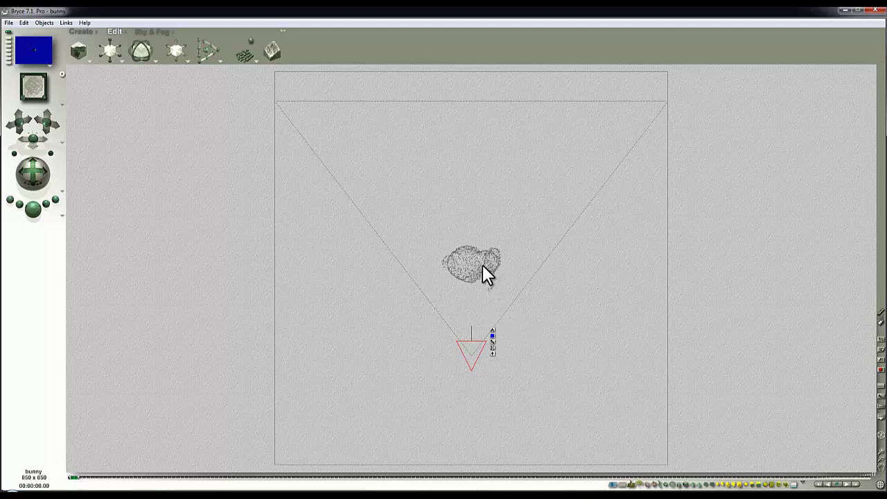
pyautogui.press('Escape')
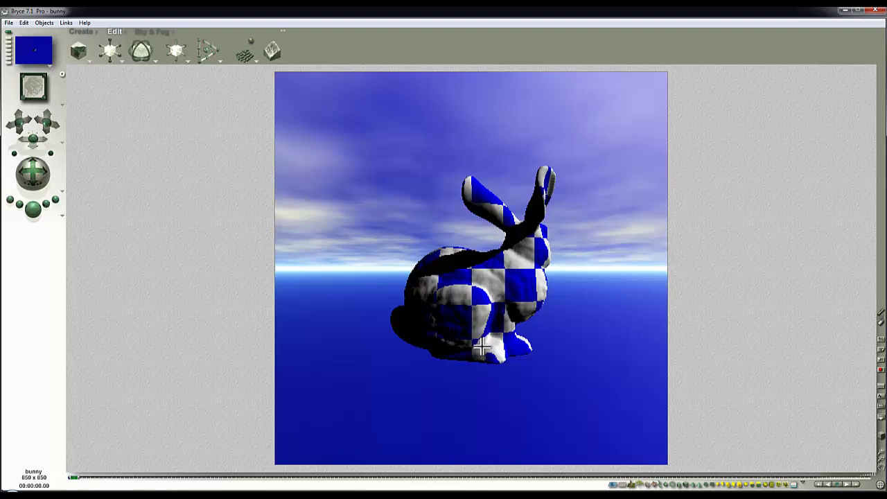
pyautogui.press('3')
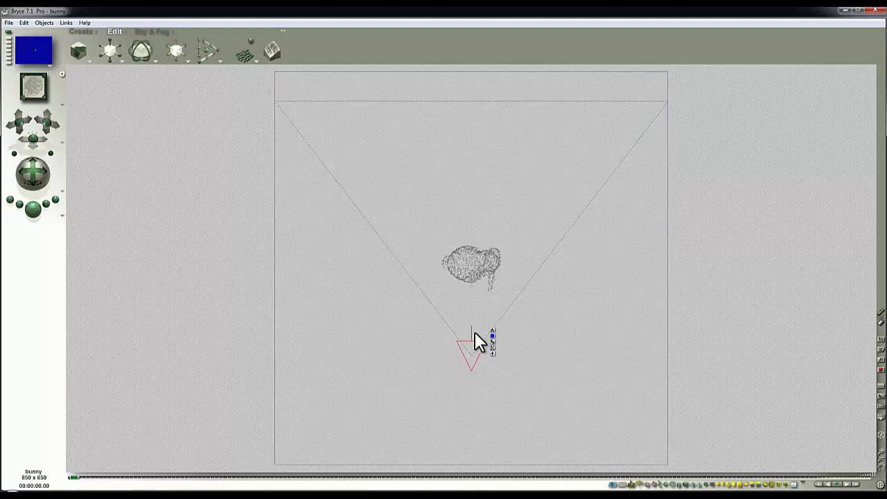
pyautogui.rightClick(484, 271)
pyautogui.click(496, 275)
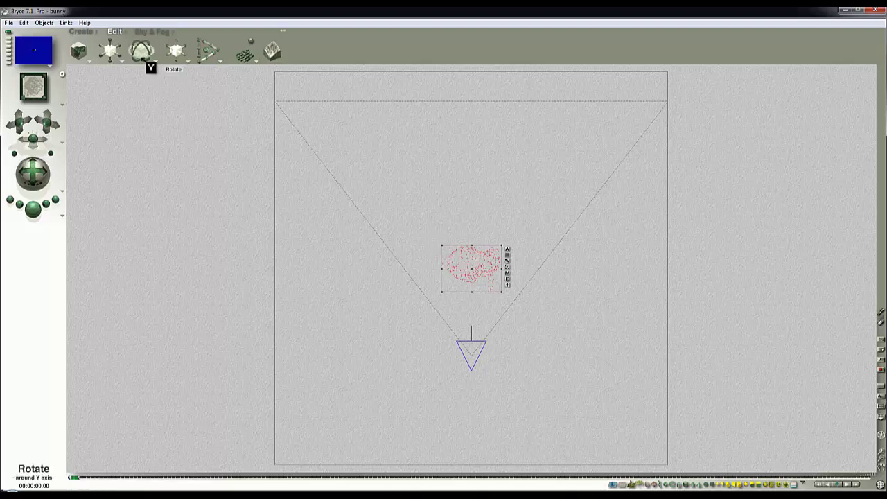
pyautogui.moveTo(143, 59); pyautogui.dragTo(143, 60)
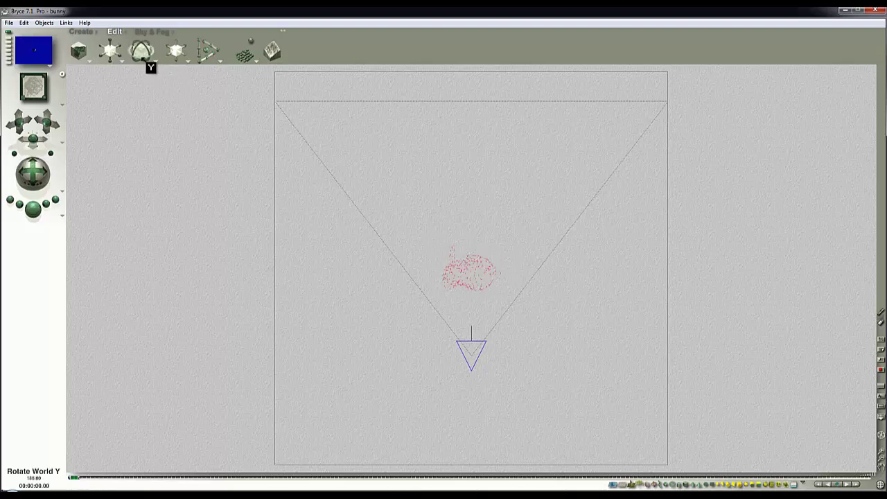
pyautogui.press('1')
pyautogui.click(33, 210)
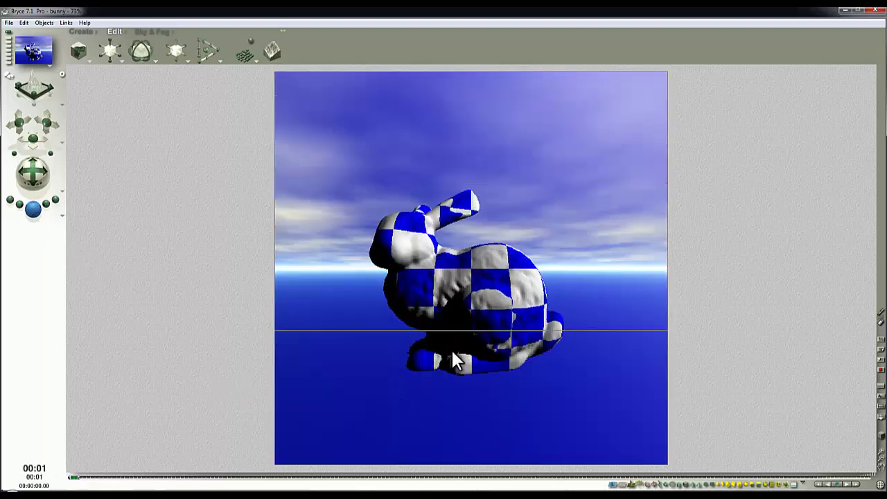
# Create a cube centred on the camera and enlarge it around the camera without reaching the bunny.
pyautogui.click(492, 352)
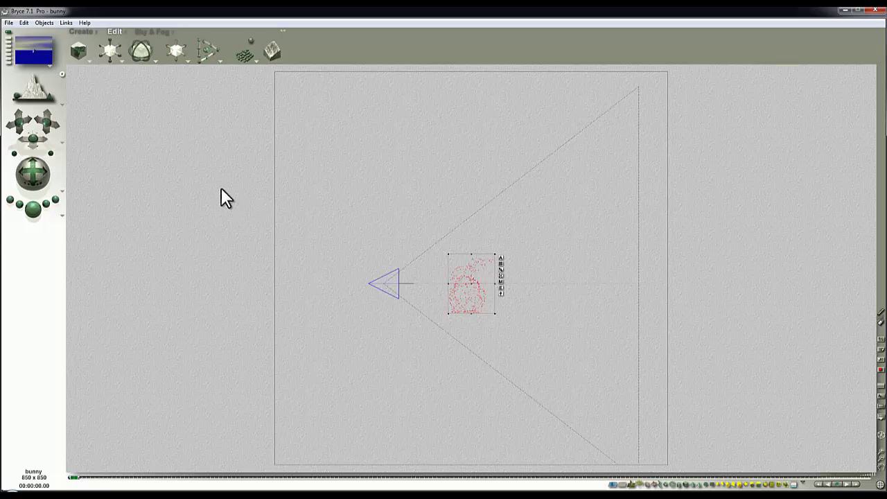
pyautogui.click(82, 32)
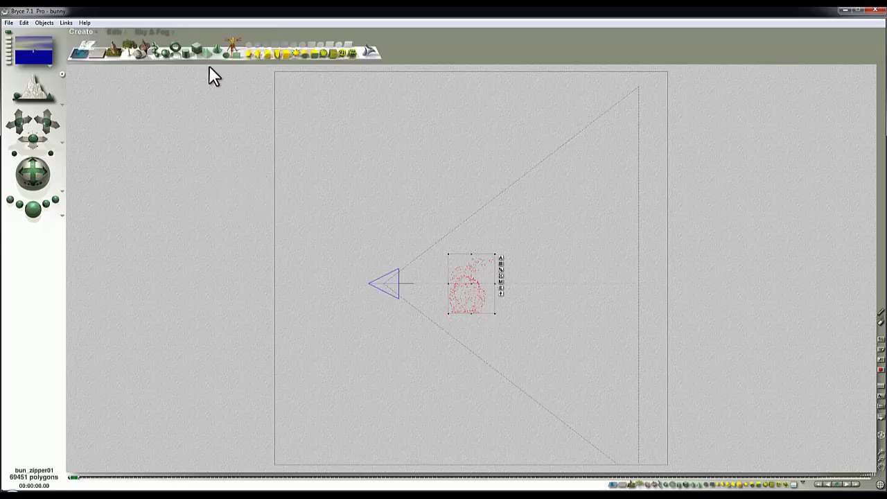
pyautogui.click(492, 257)
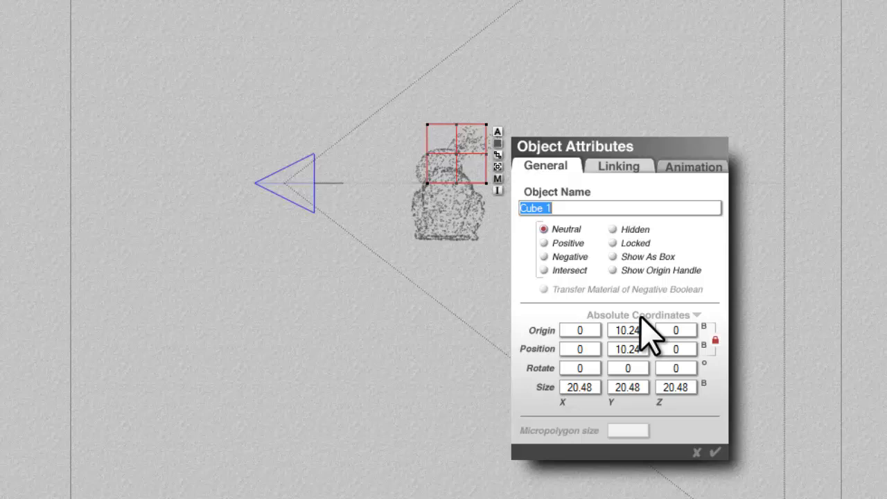
pyautogui.moveTo(566, 357); pyautogui.dragTo(520, 361)
pyautogui.write('0')
pyautogui.click(747, 461)
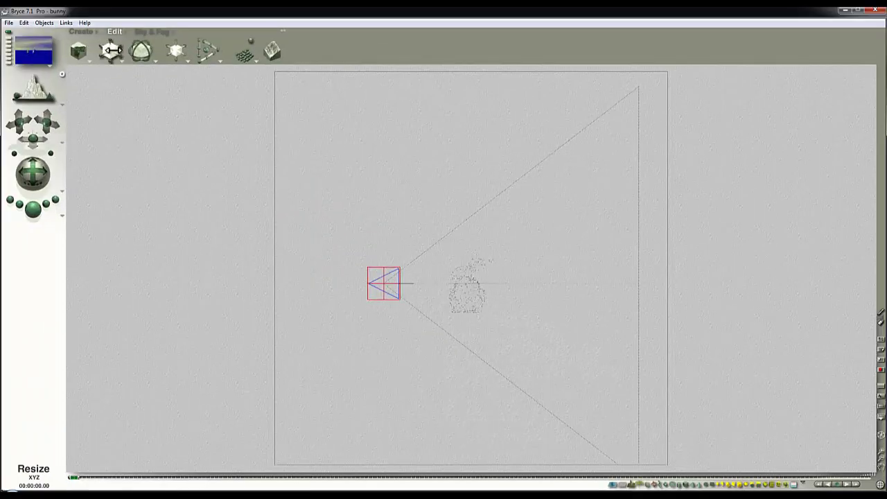
pyautogui.moveTo(113, 50); pyautogui.dragTo(113, 50)
pyautogui.press('2')
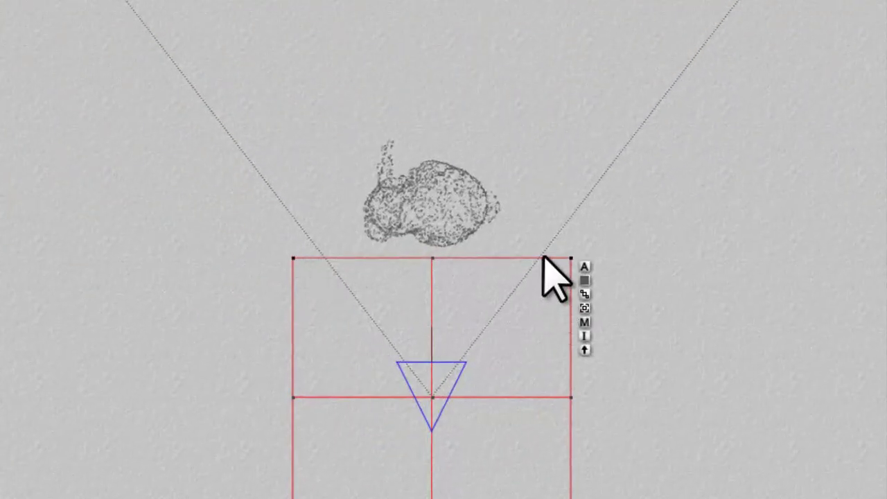
# Set the cube material's transparency to 100 and its refraction to 0, and accept the material.
pyautogui.click(585, 322)
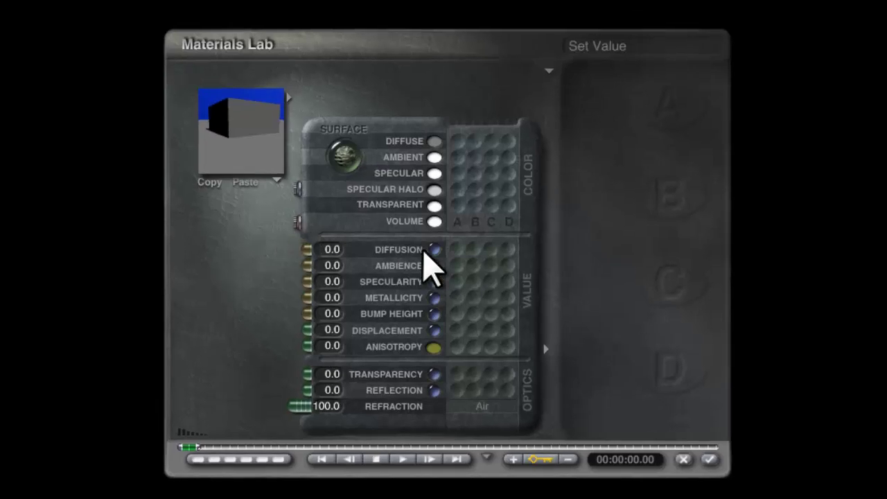
pyautogui.moveTo(311, 373); pyautogui.dragTo(145, 378)
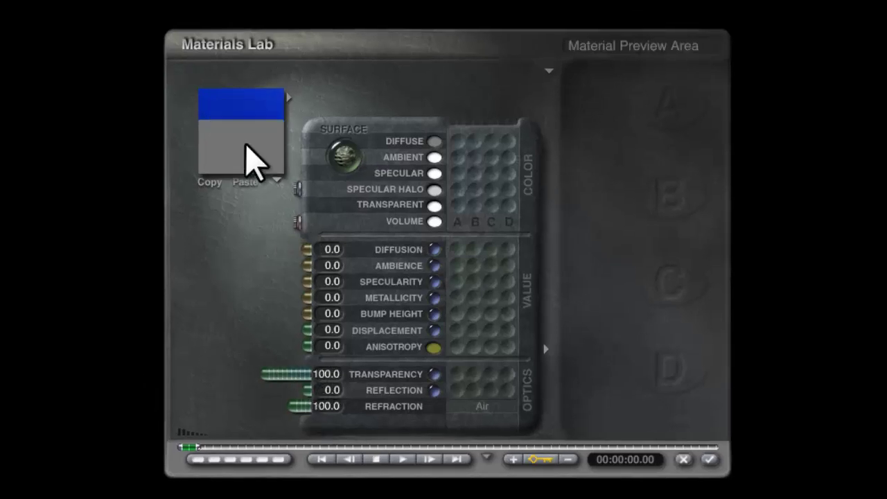
pyautogui.moveTo(304, 406); pyautogui.dragTo(448, 409)
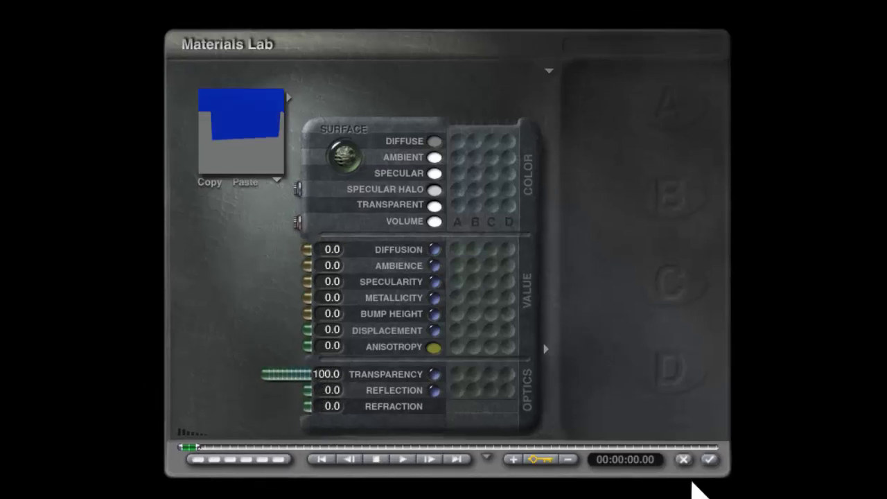
pyautogui.click(712, 461)
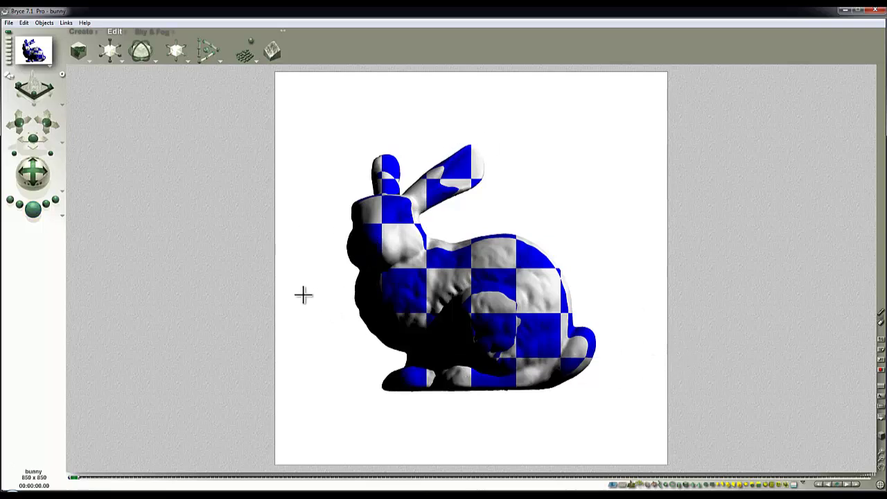
# Turn the atmosphere off and set the sky's background colour to orange.
pyautogui.press('Escape')
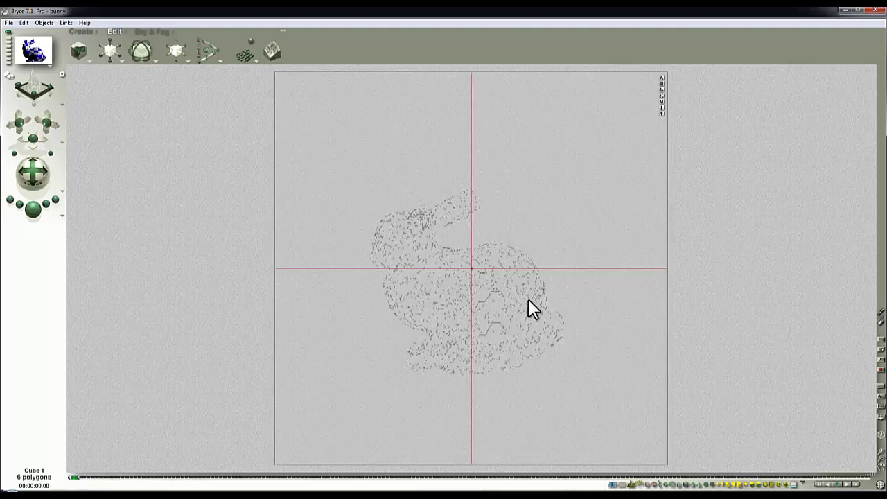
pyautogui.click(151, 32)
pyautogui.click(86, 61)
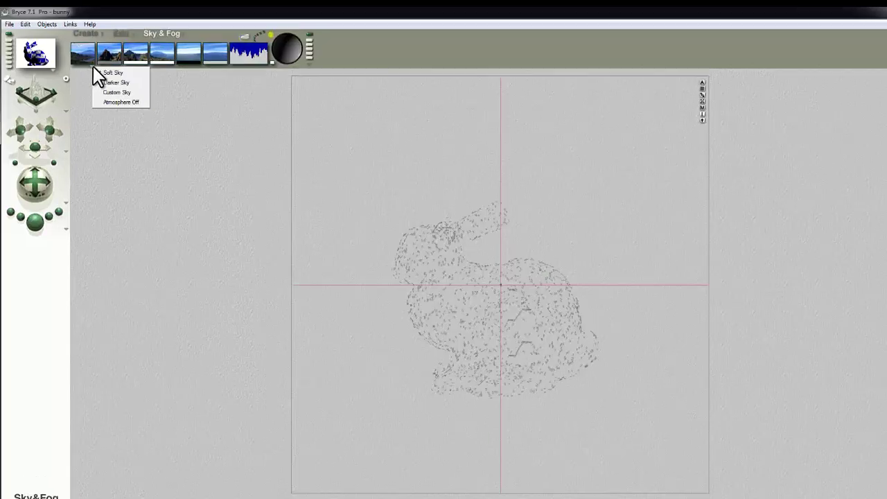
pyautogui.click(105, 96)
pyautogui.moveTo(84, 60); pyautogui.dragTo(155, 63)
pyautogui.moveTo(441, 176); pyautogui.dragTo(369, 176)
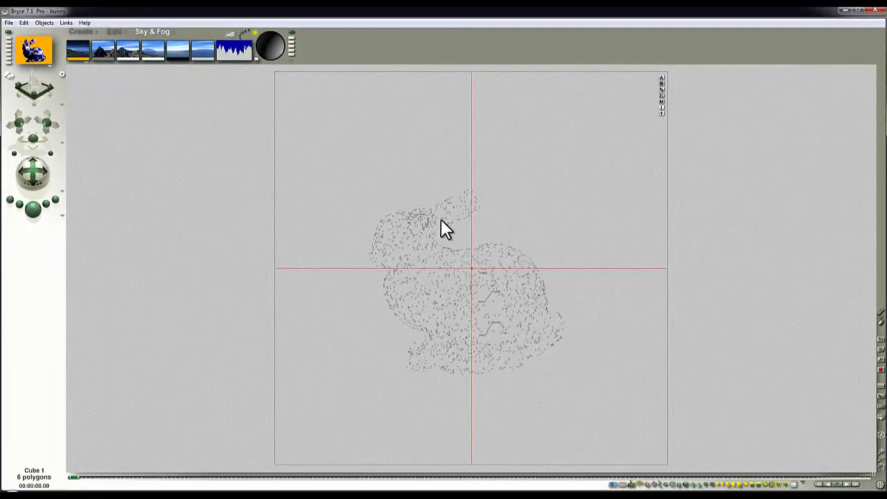
# Select the bunny and, in its material, drive the ambient colour with texture A and set ambience to 100.
pyautogui.rightClick(759, 432)
pyautogui.click(506, 294)
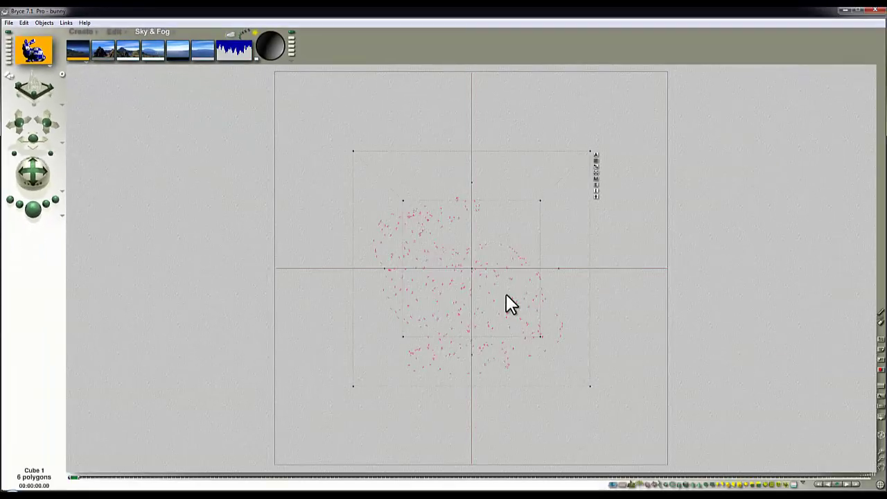
pyautogui.click(596, 160)
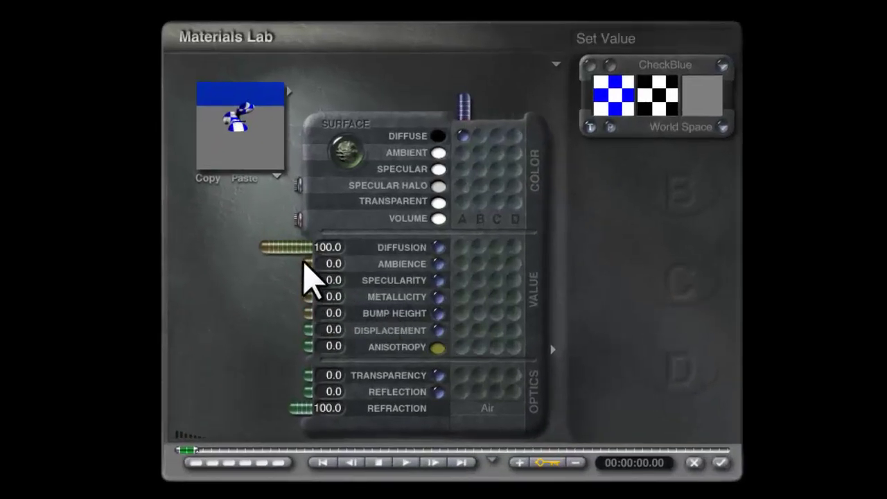
pyautogui.click(238, 134)
pyautogui.click(462, 153)
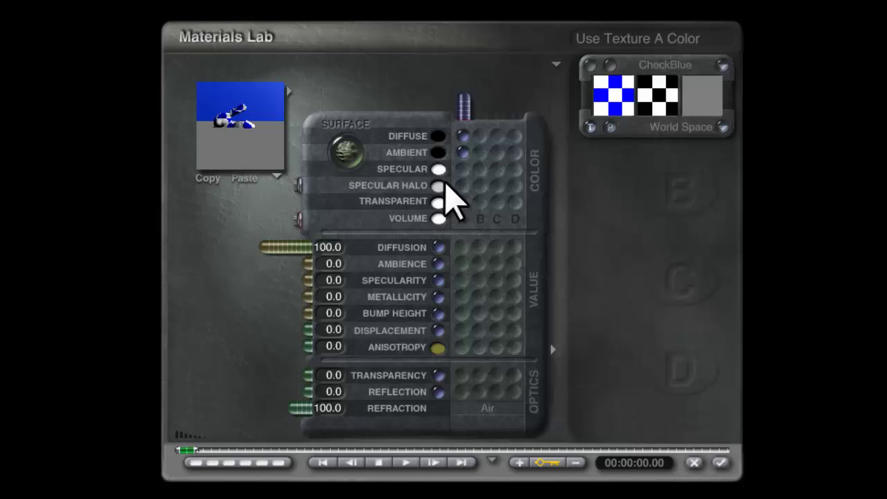
pyautogui.moveTo(309, 263); pyautogui.dragTo(201, 220)
pyautogui.click(250, 136)
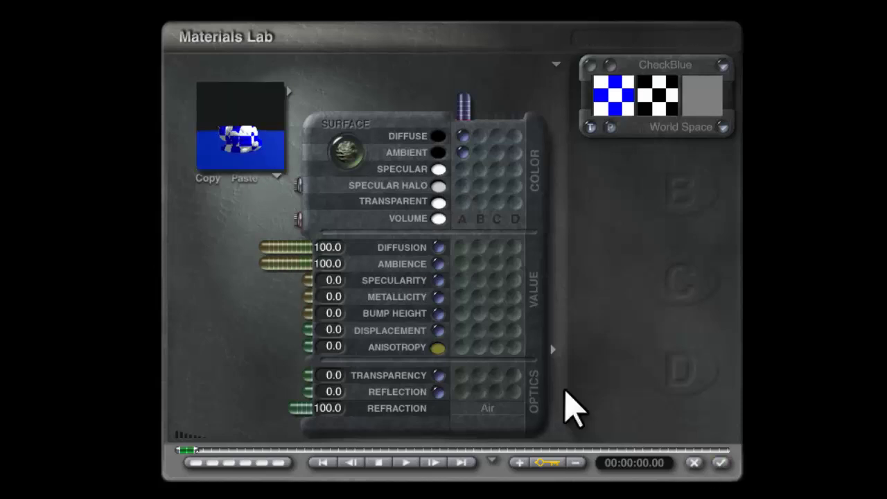
# Accept the bunny's material and inspect the camera's field of view around the bunny and cube from above.
pyautogui.click(236, 132)
pyautogui.click(722, 465)
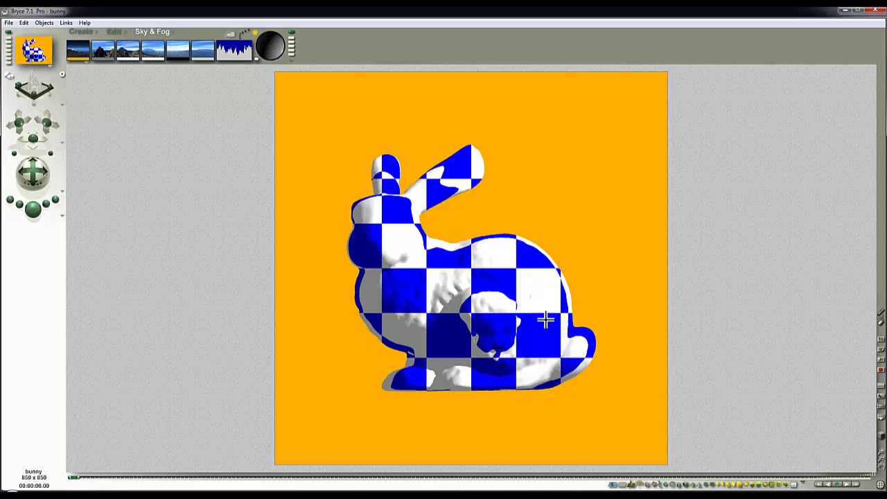
pyautogui.press('2')
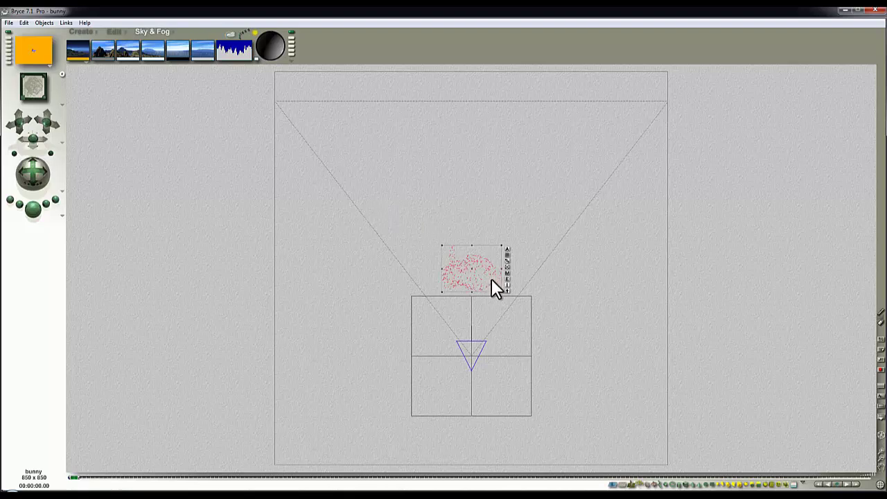
pyautogui.press('1')
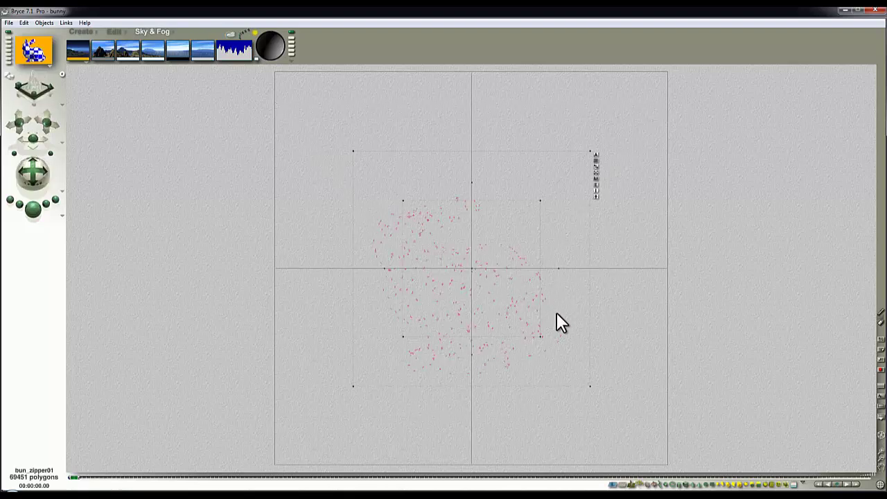
pyautogui.press('2')
pyautogui.press('1')
# Narrow the camera's field of view to about 72° so the bunny fills more of the frame, and test render.
pyautogui.moveTo(56, 154); pyautogui.dragTo(45, 152)
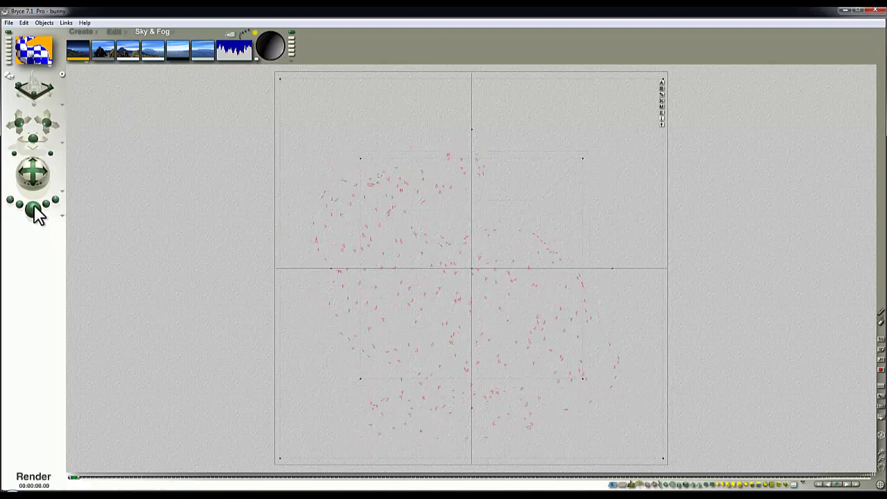
pyautogui.click(36, 214)
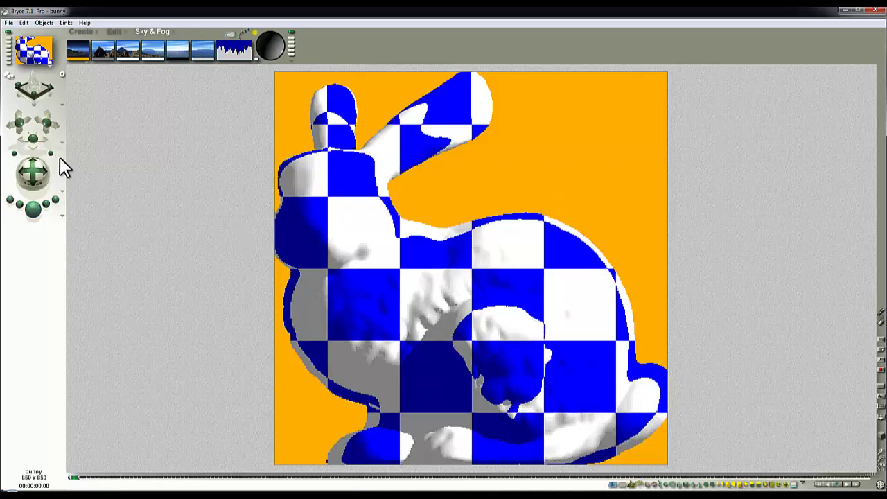
pyautogui.moveTo(50, 153); pyautogui.dragTo(56, 153)
pyautogui.click(36, 214)
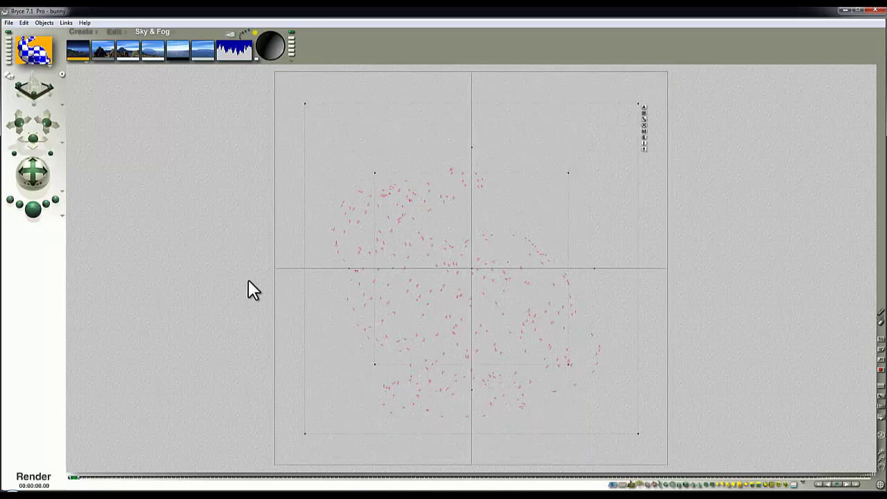
# Select the cube surrounding the camera, shrink it slightly, and render the bunny from the camera.
pyautogui.press('2')
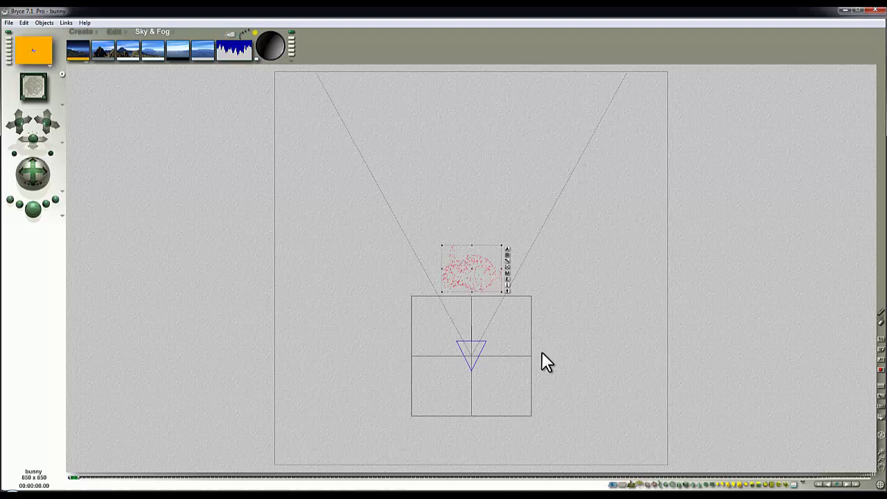
pyautogui.rightClick(523, 340)
pyautogui.click(533, 347)
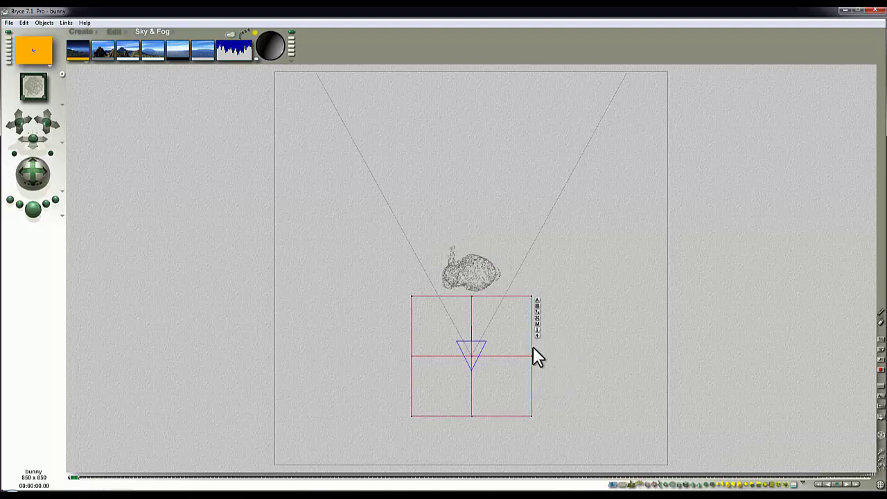
pyautogui.click(114, 32)
pyautogui.moveTo(115, 55); pyautogui.dragTo(109, 54)
pyautogui.hotkey('ctrl', '1')
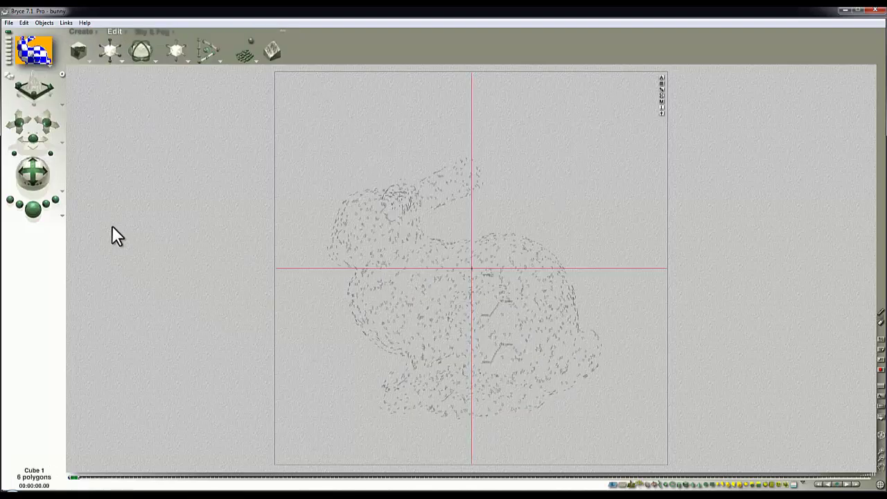
pyautogui.click(32, 208)
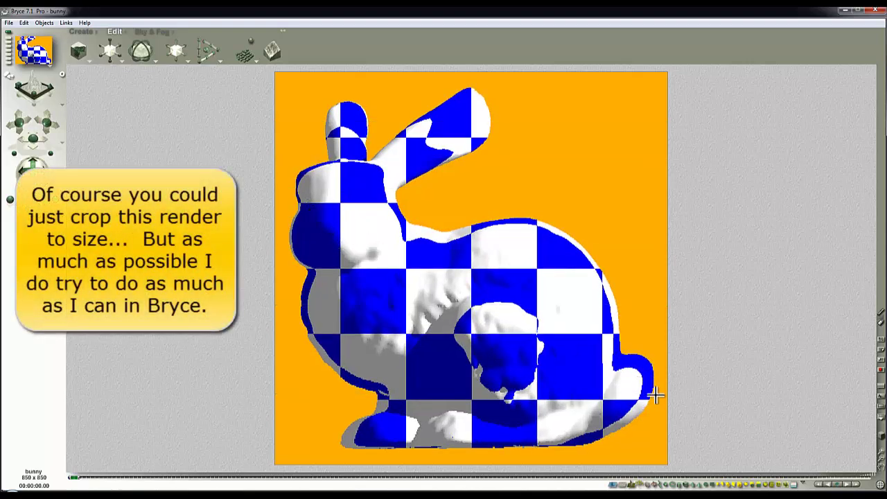
# Create a second cube as a guide, enlarge it, and place its edge against the bunny's tail in the top view.
pyautogui.press('2')
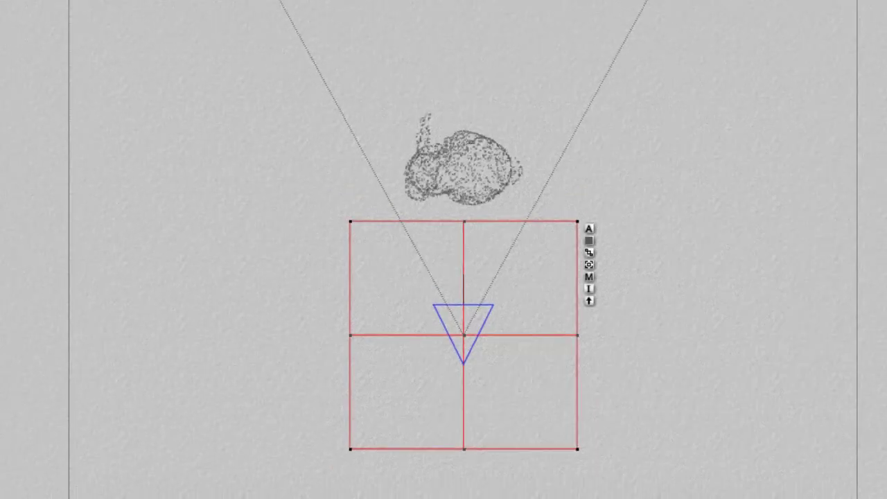
pyautogui.moveTo(881, 467); pyautogui.dragTo(881, 471)
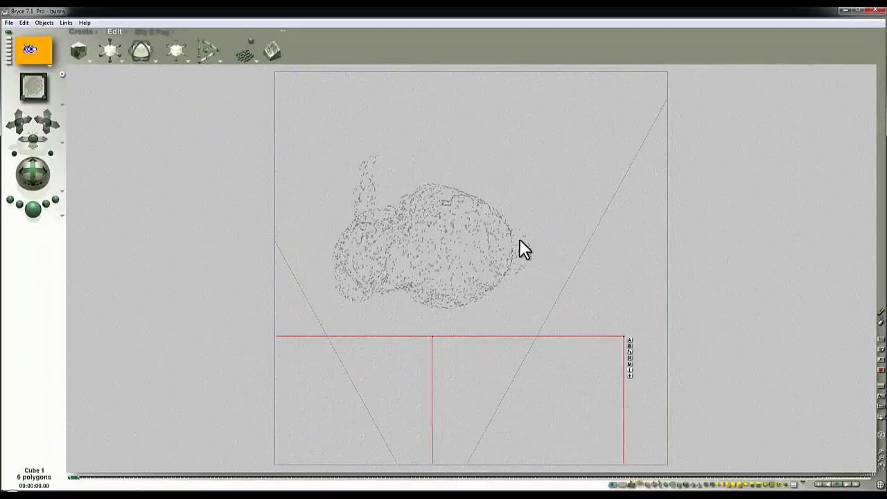
pyautogui.click(82, 33)
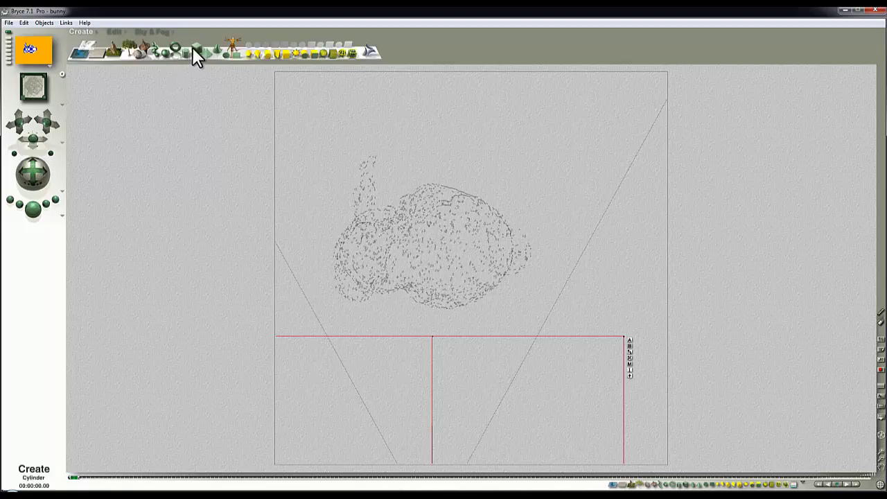
pyautogui.click(200, 50)
pyautogui.click(113, 32)
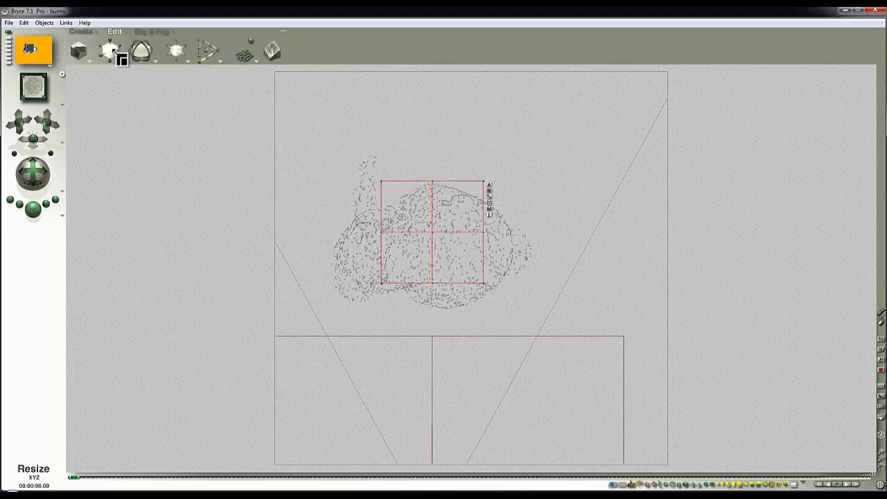
pyautogui.moveTo(110, 50); pyautogui.dragTo(220, 123)
pyautogui.moveTo(416, 234); pyautogui.dragTo(678, 267)
pyautogui.moveTo(567, 273); pyautogui.dragTo(590, 272)
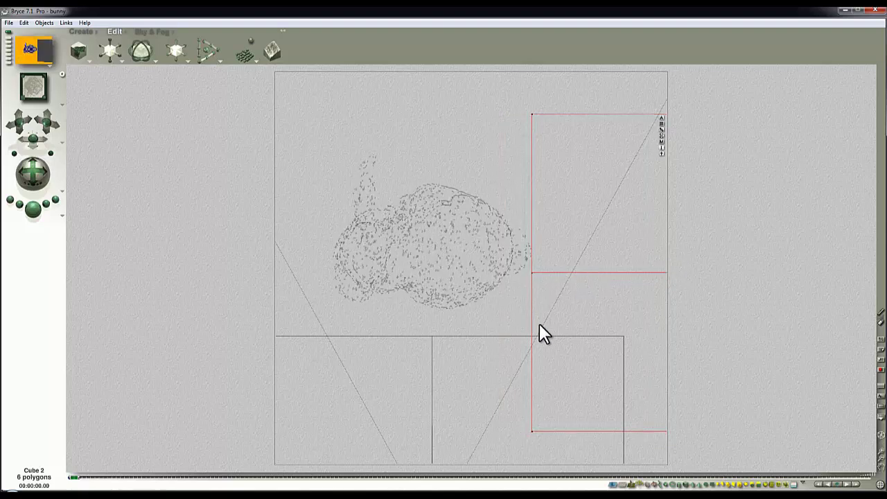
# Shrink the camera cube until its front face meets the field-of-view line at the guide cube's edge, and render.
pyautogui.click(492, 366)
pyautogui.moveTo(113, 52); pyautogui.dragTo(115, 60)
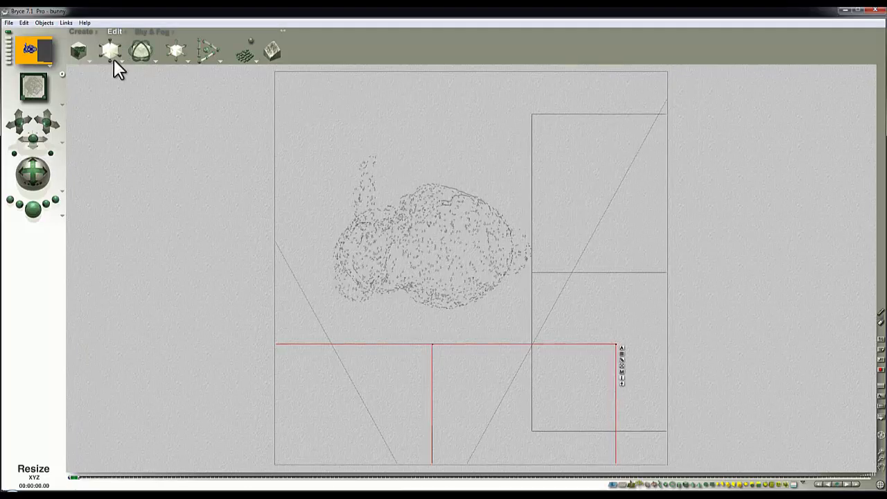
pyautogui.press('1')
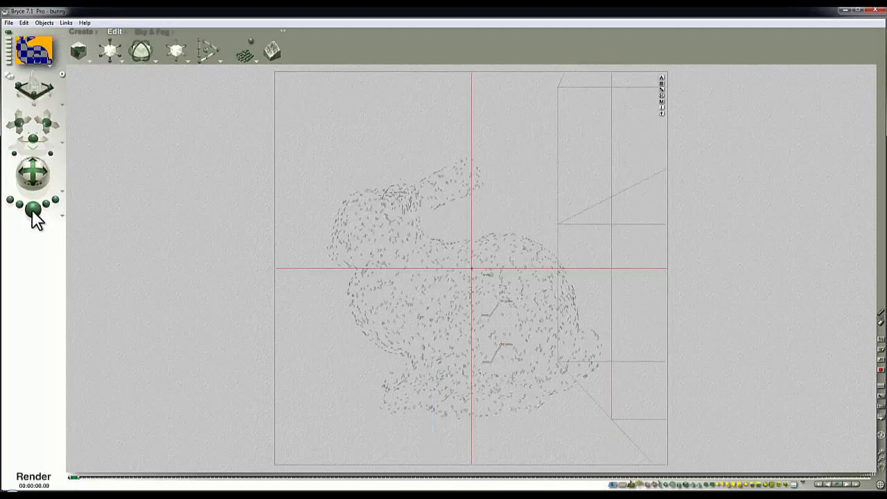
pyautogui.hotkey('ctrl', 'r')
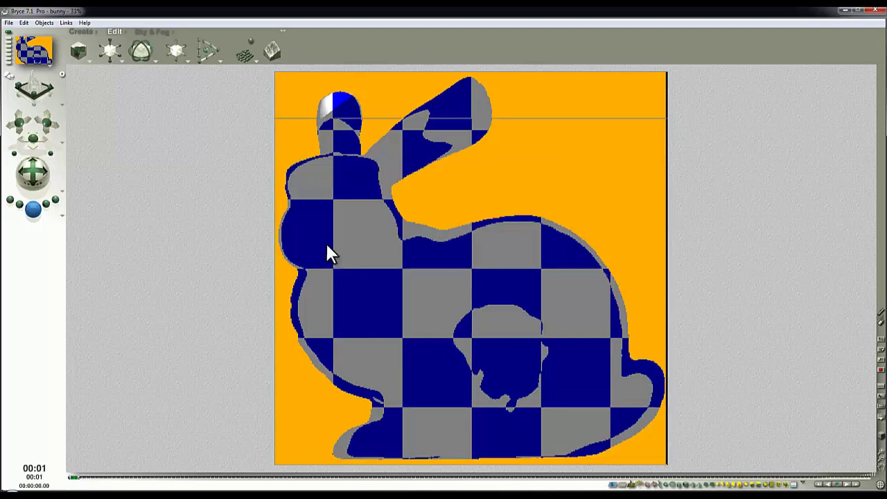
# Nudge the guide cube closer to the tail, shrink the camera cube slightly to match, and render again.
pyautogui.press('2')
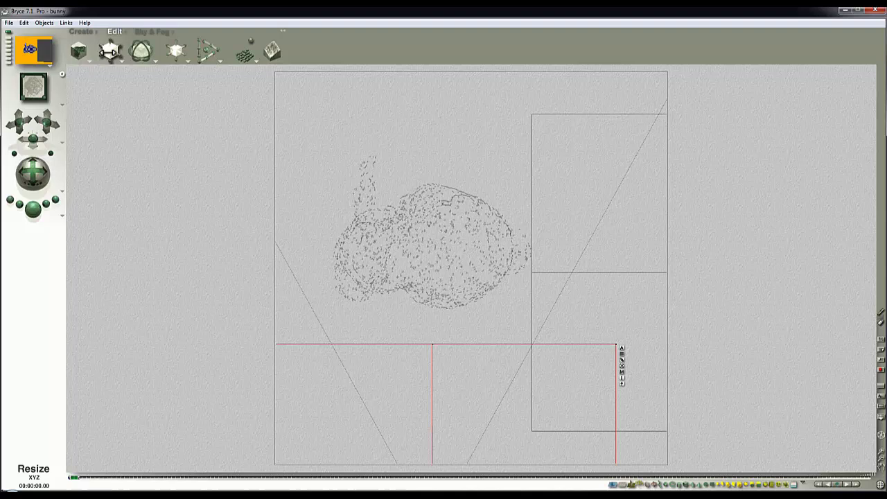
pyautogui.click(601, 218)
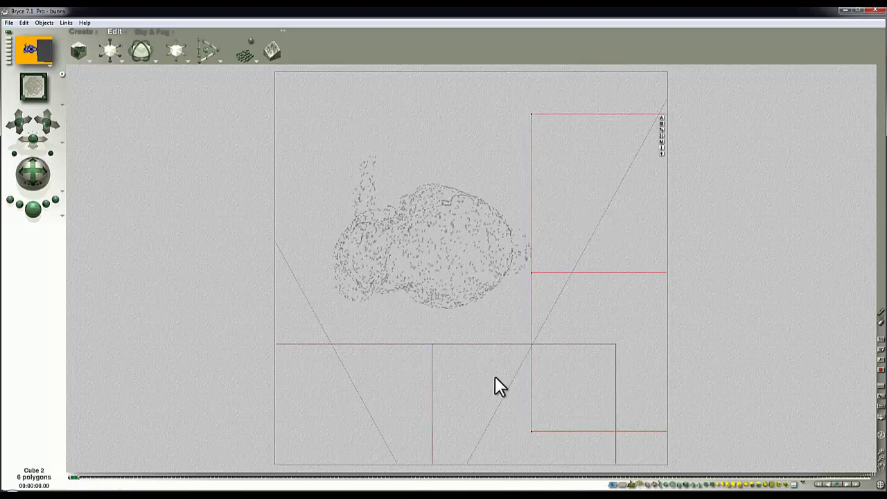
pyautogui.click(467, 356)
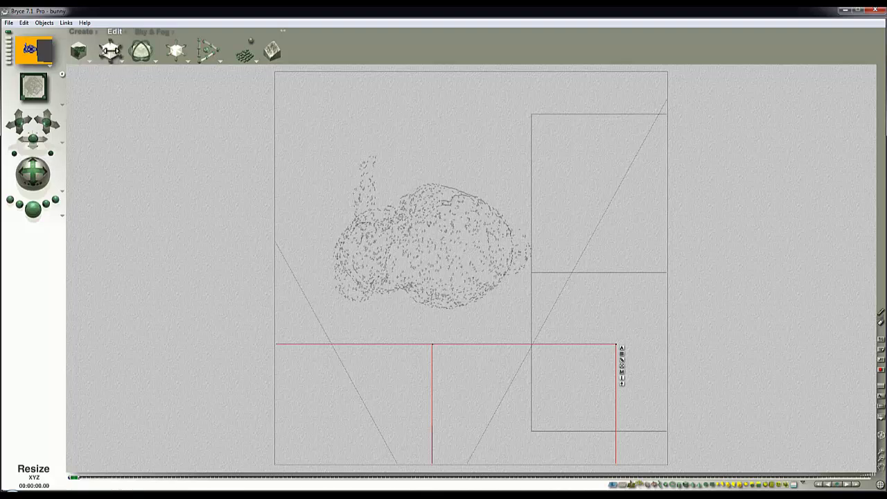
pyautogui.moveTo(110, 50); pyautogui.dragTo(111, 51)
pyautogui.press('Escape')
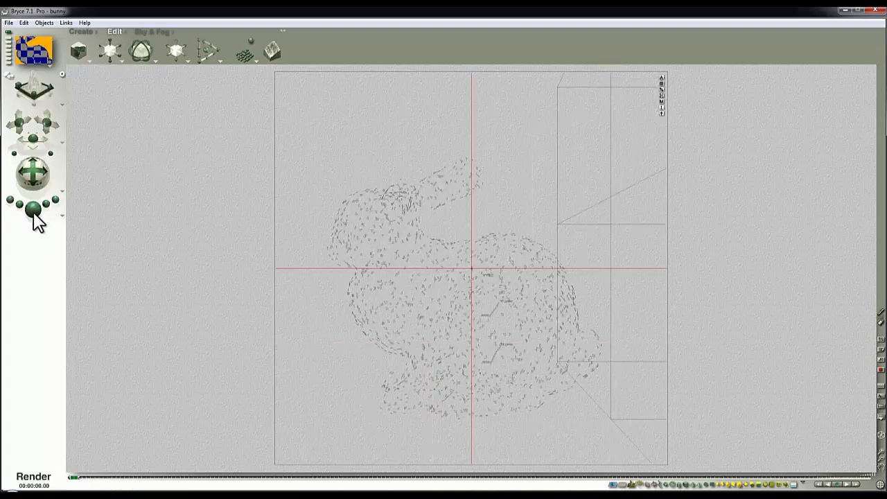
pyautogui.click(33, 208)
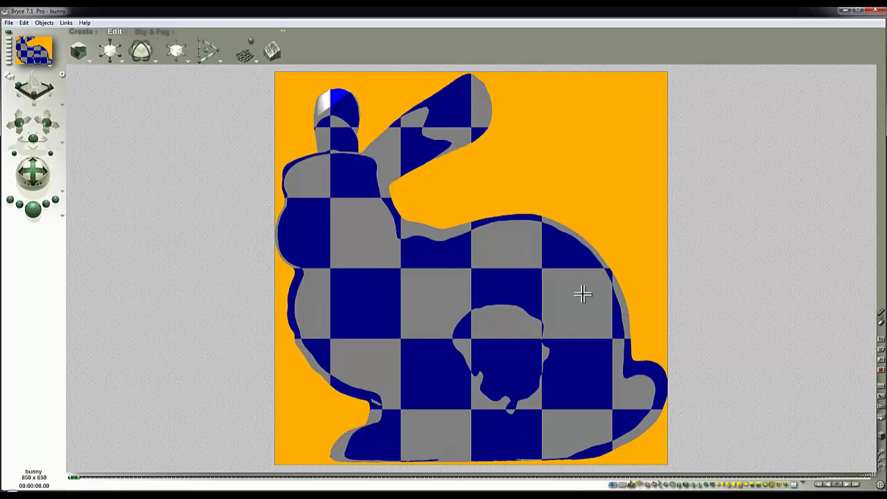
# Delete the guide cube beside the bunny's tail.
pyautogui.press('3')
pyautogui.press('2')
pyautogui.click(630, 287)
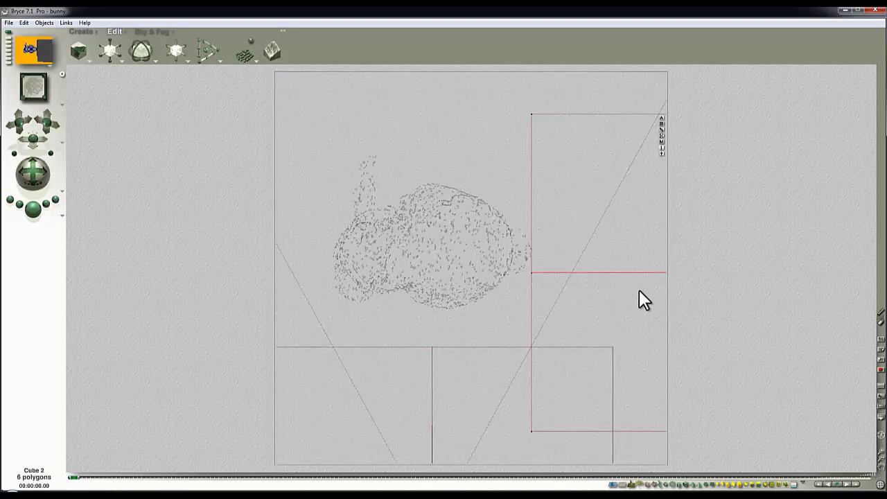
pyautogui.click(639, 290)
pyautogui.click(880, 457)
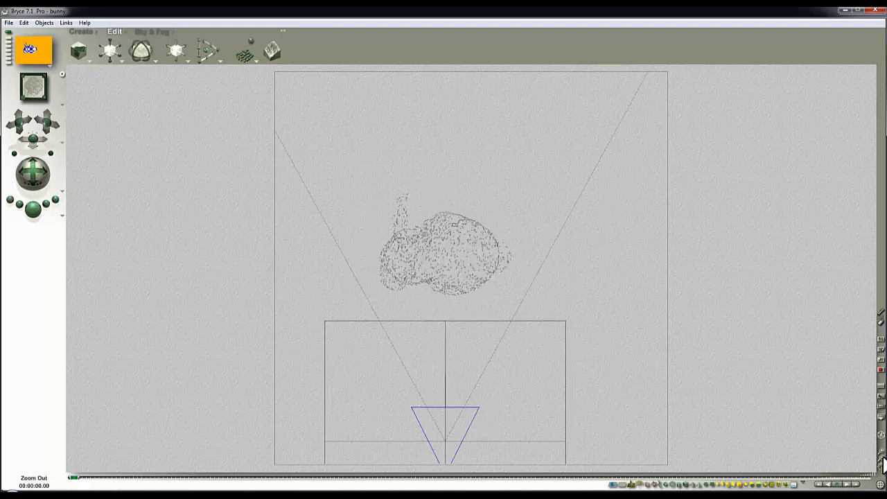
pyautogui.click(881, 458)
pyautogui.click(881, 458)
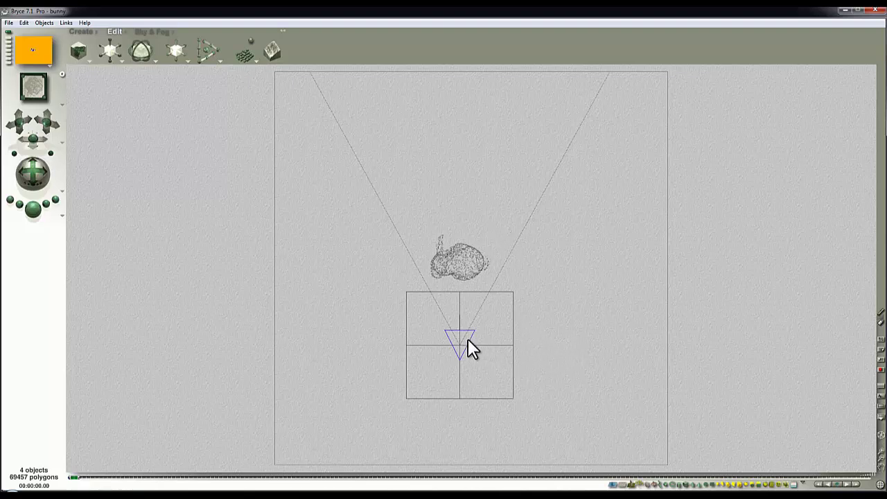
# Link the camera to the parent object bun_zipper01, propagating distance, rotation and offset.
pyautogui.press('1')
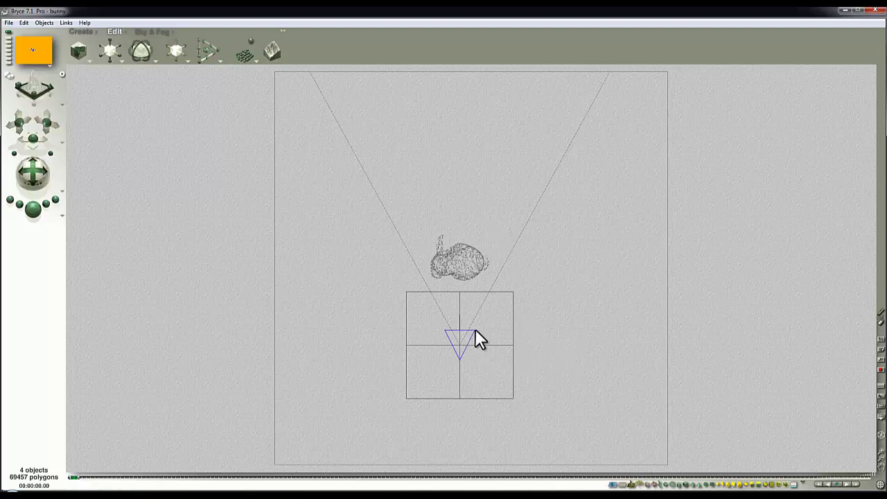
pyautogui.press('Escape')
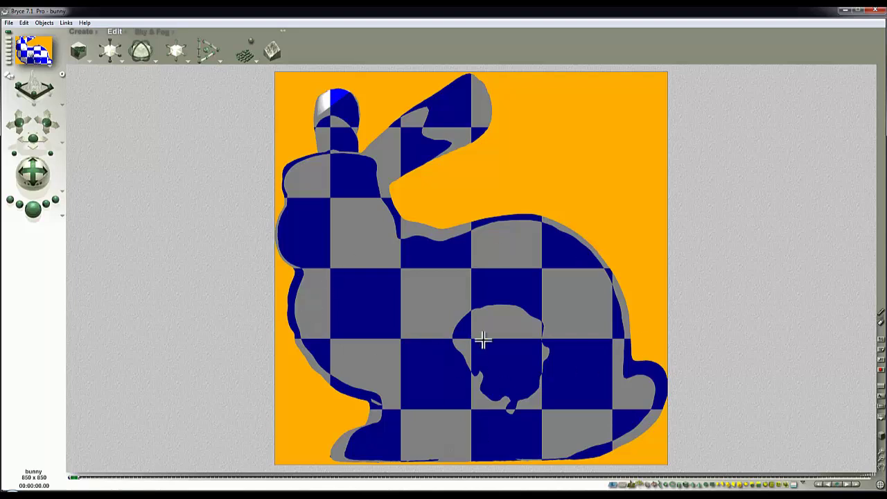
pyautogui.press('2')
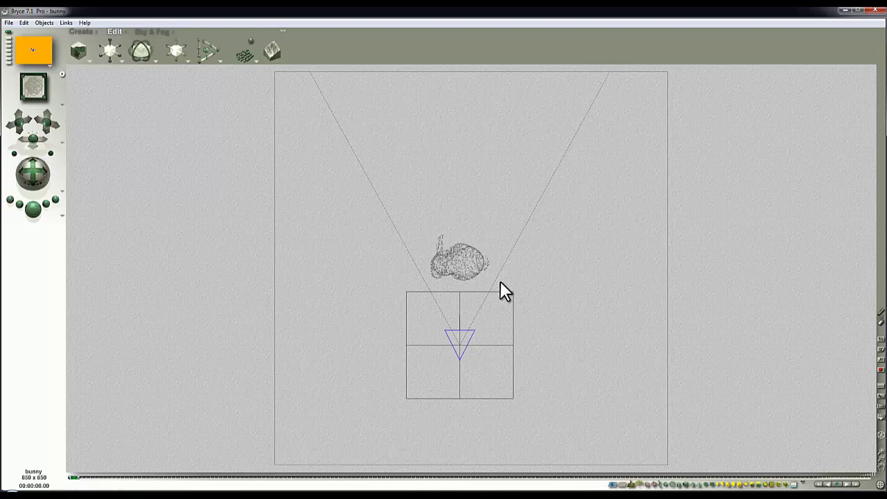
pyautogui.rightClick(467, 338)
pyautogui.click(491, 355)
pyautogui.click(482, 320)
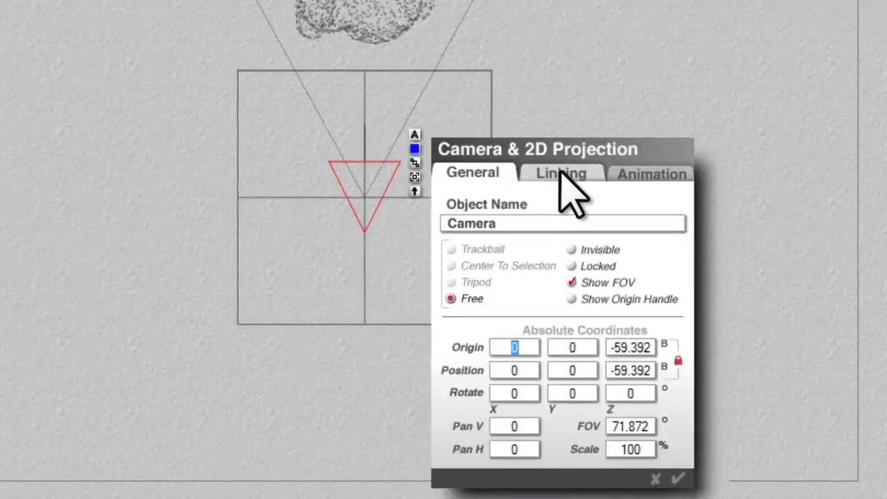
pyautogui.click(561, 175)
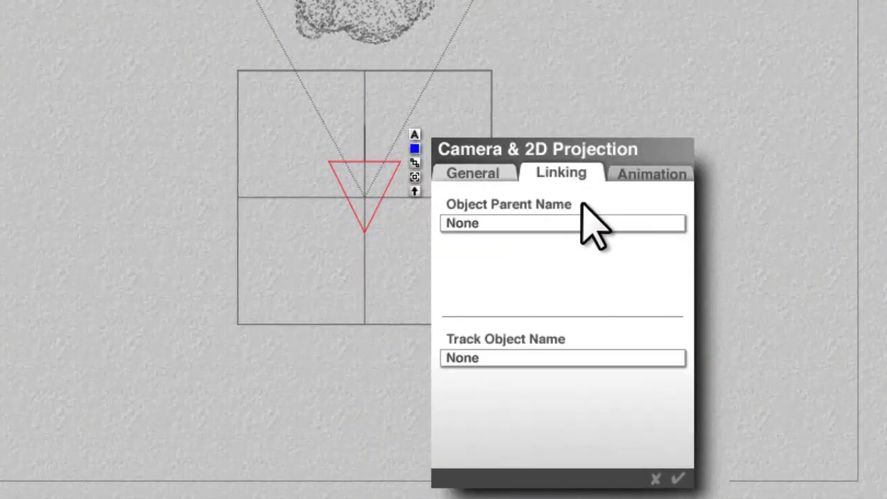
pyautogui.click(582, 224)
pyautogui.click(652, 281)
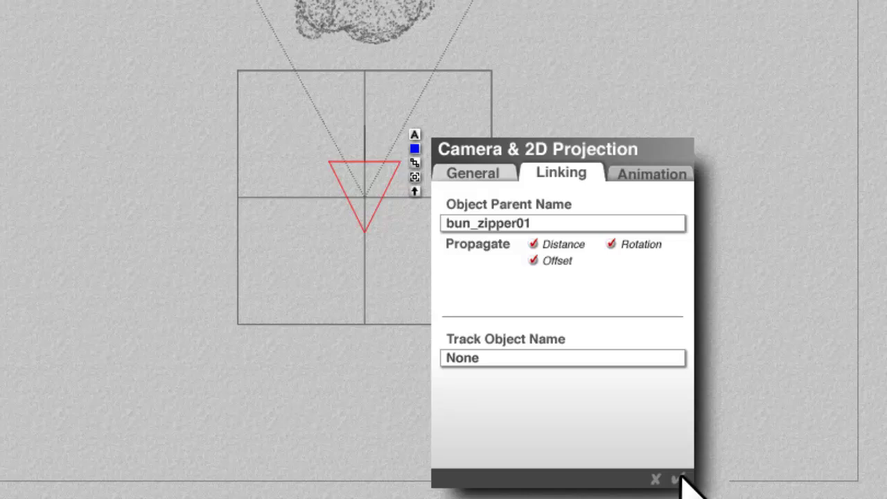
pyautogui.click(678, 479)
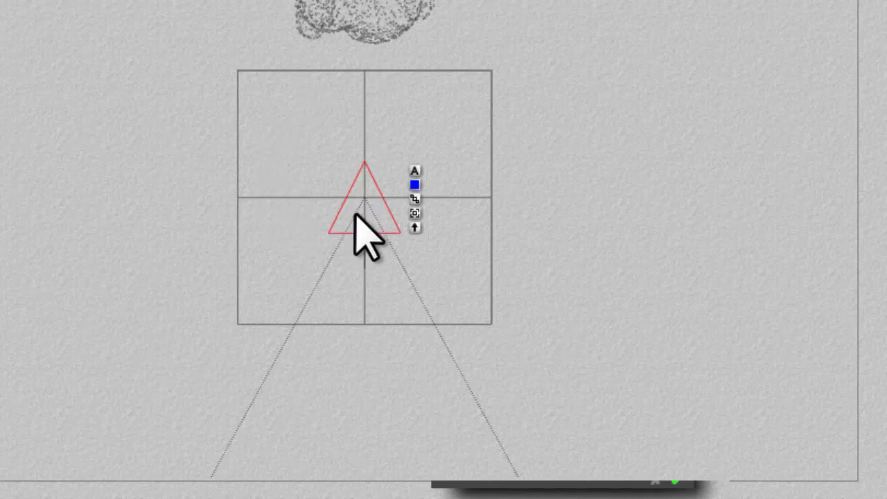
# Set the camera's Y rotation to 180 degrees so it faces the bunny.
pyautogui.click(414, 170)
pyautogui.click(475, 191)
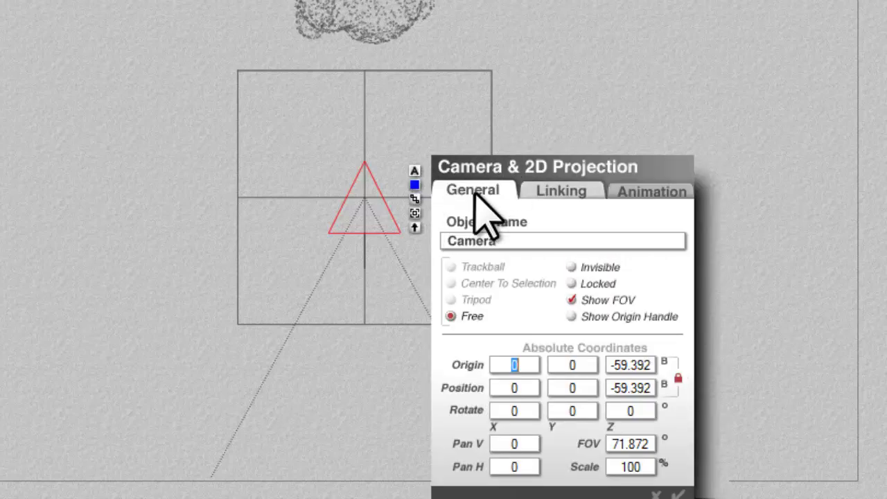
pyautogui.click(590, 409)
pyautogui.press('Return')
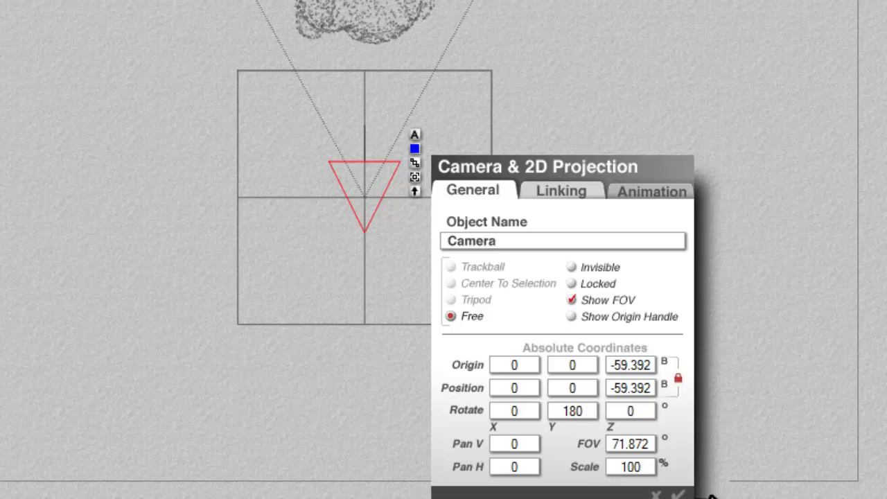
# Link Cube 1 around the camera to the Perspective Camera as its parent, propagating distance, rotation, offset and size.
pyautogui.rightClick(479, 106)
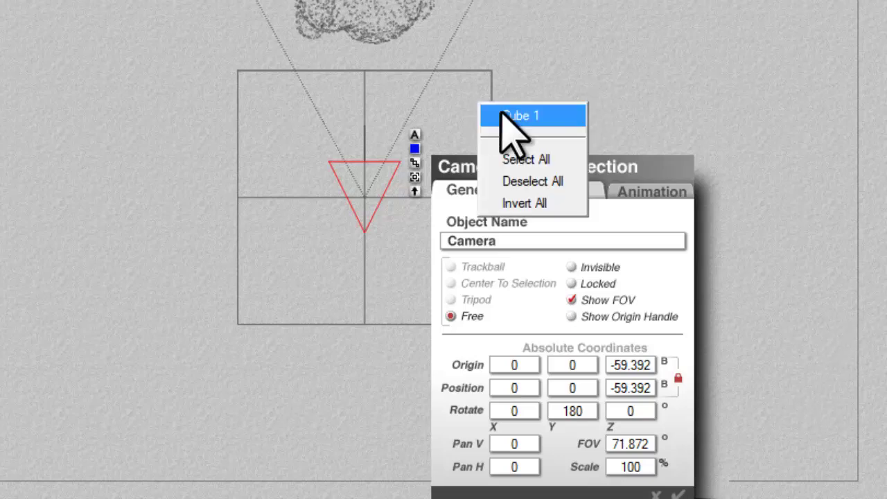
pyautogui.click(505, 116)
pyautogui.click(505, 80)
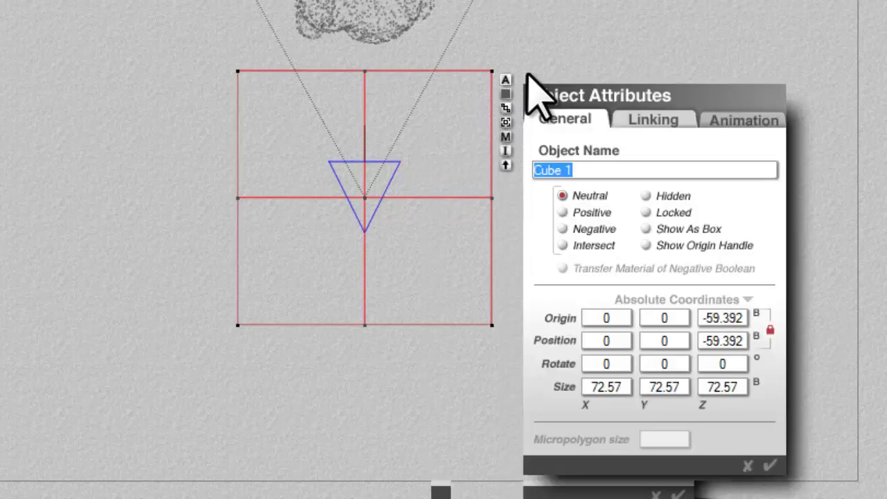
pyautogui.click(657, 129)
pyautogui.click(659, 165)
pyautogui.click(728, 217)
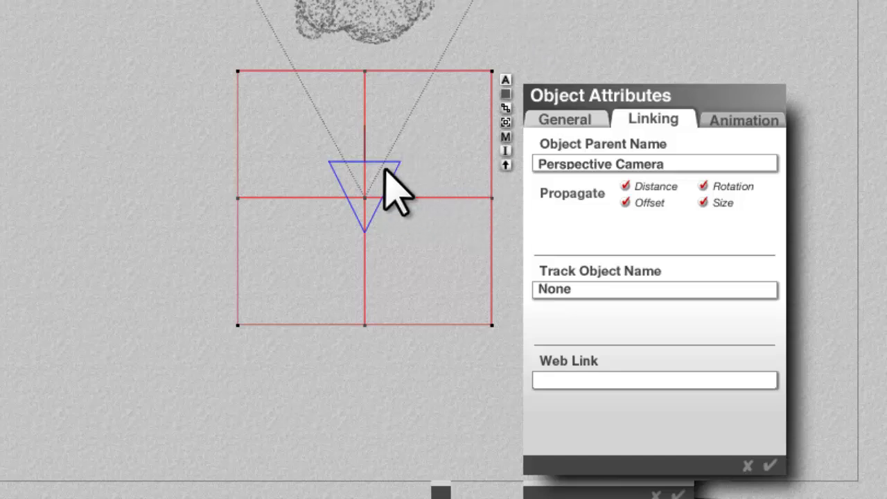
pyautogui.click(769, 465)
# Select the bunny with its linked camera and cube, and render it through the camera view.
pyautogui.rightClick(414, 10)
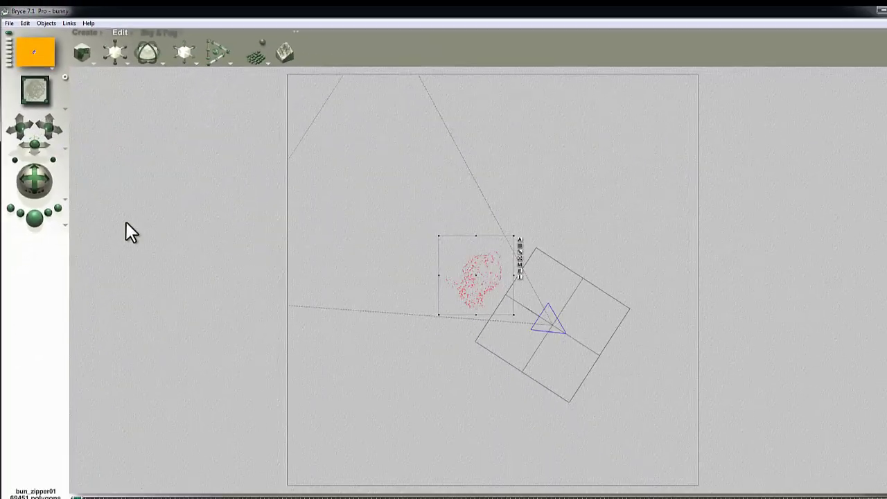
pyautogui.press('1')
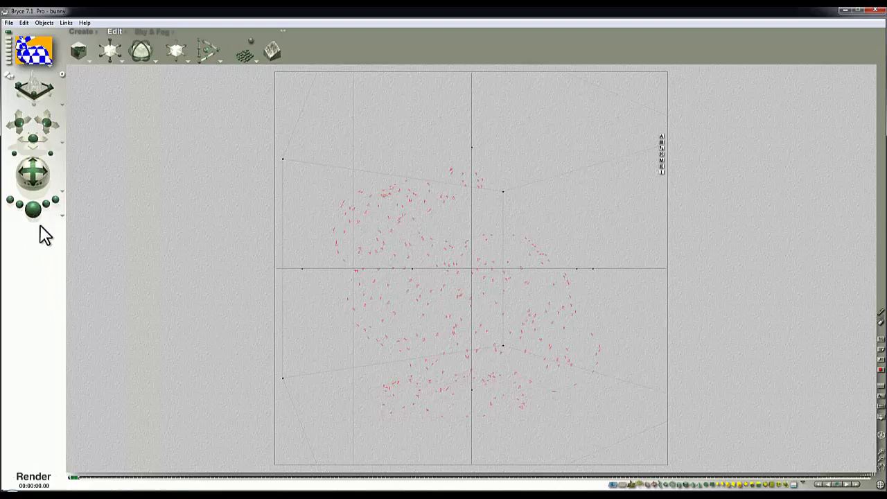
pyautogui.hotkey('ctrl', 'r')
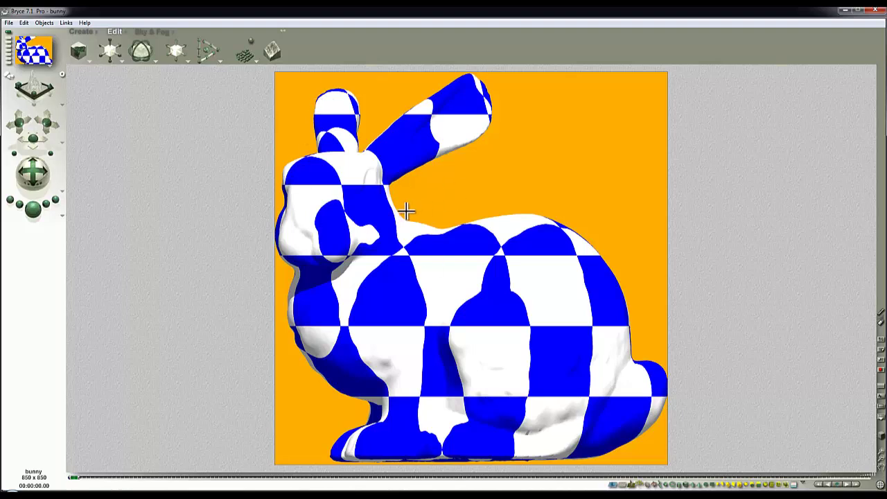
# Save the rendered scene under the new file name map.
pyautogui.click(8, 23)
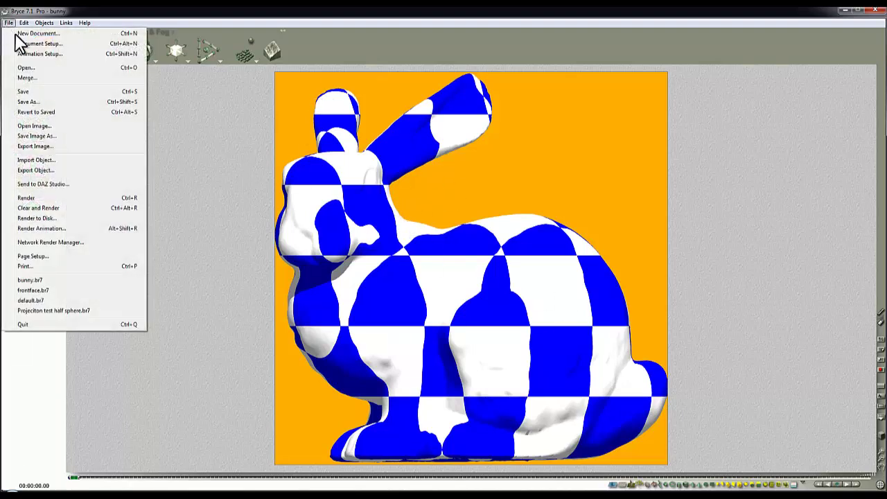
pyautogui.click(41, 101)
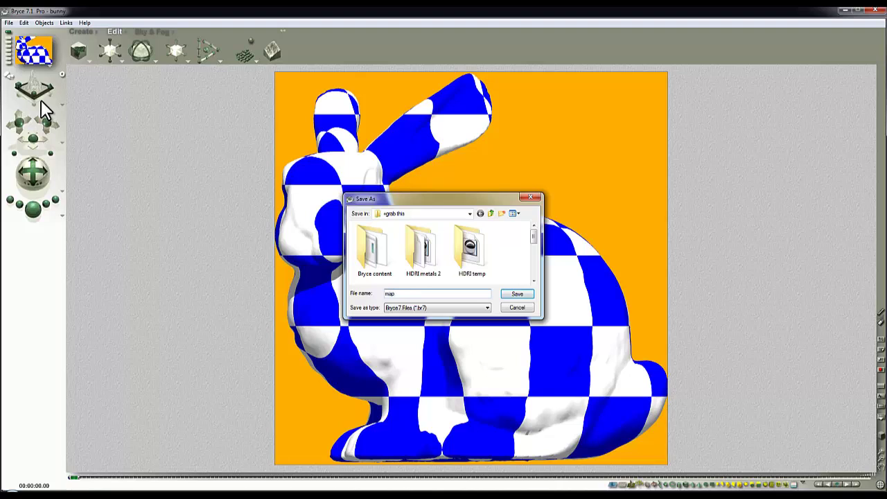
pyautogui.press('Return')
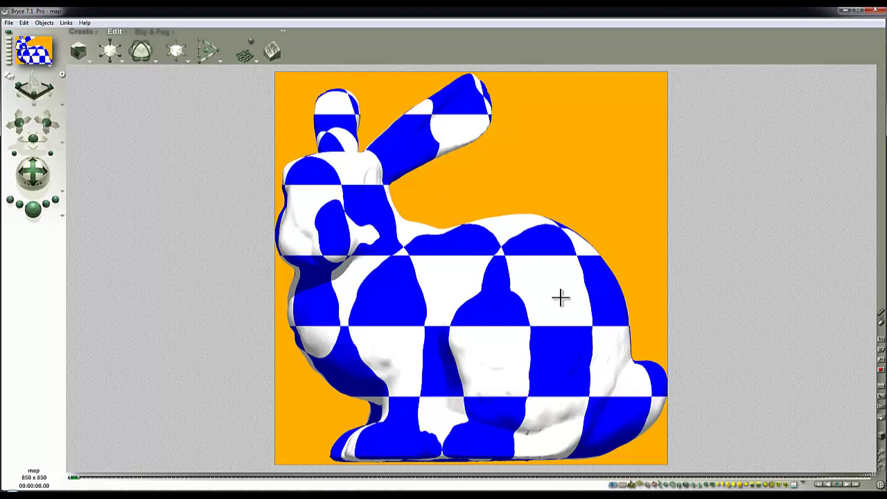
# Open the bunny scene without saving the current changes, and render it.
pyautogui.press('2')
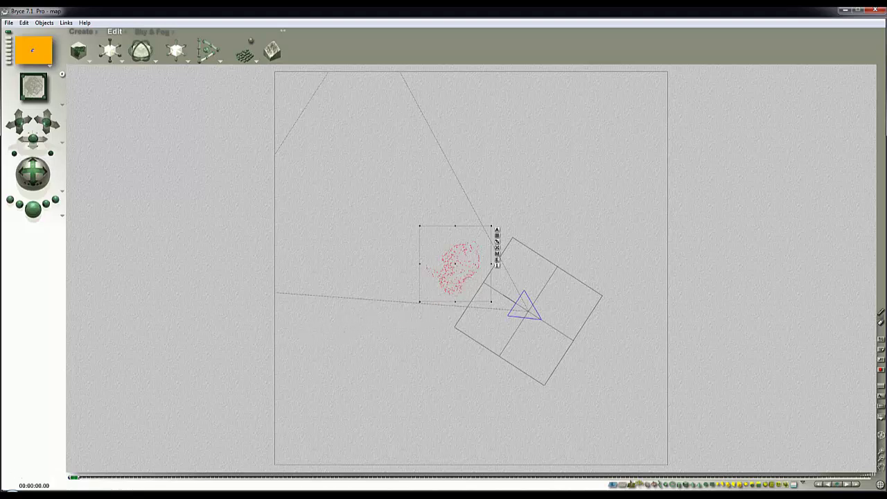
pyautogui.moveTo(429, 248); pyautogui.dragTo(346, 226)
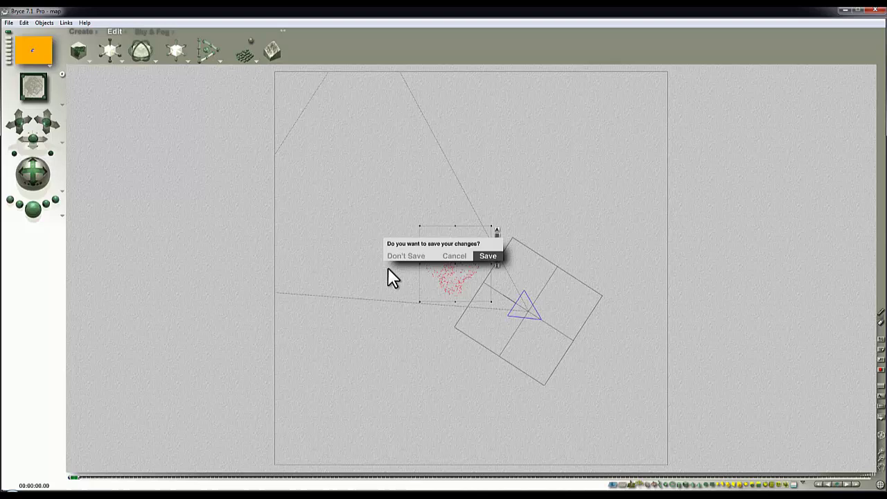
pyautogui.click(405, 256)
pyautogui.hotkey('ctrl', 'r')
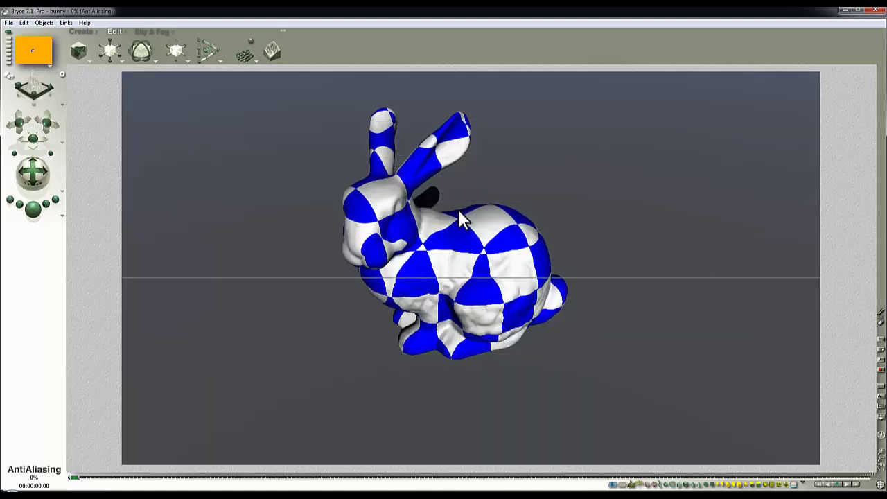
pyautogui.click(622, 221)
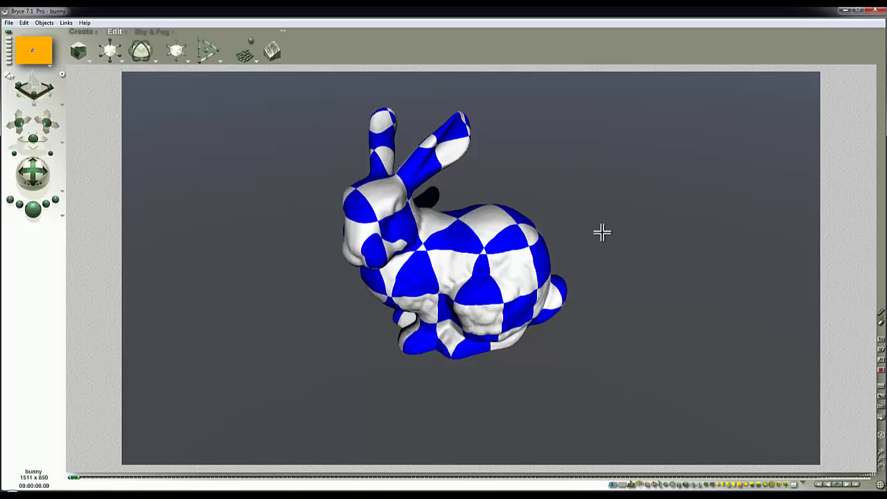
# Load map.bmp into the bunny's material as its diffuse image texture, replacing the leo picture.
pyautogui.click(506, 288)
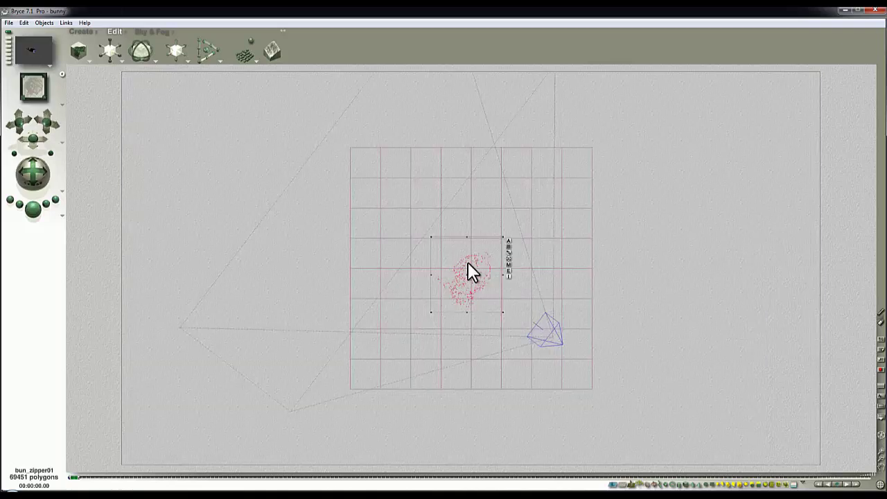
pyautogui.press('1')
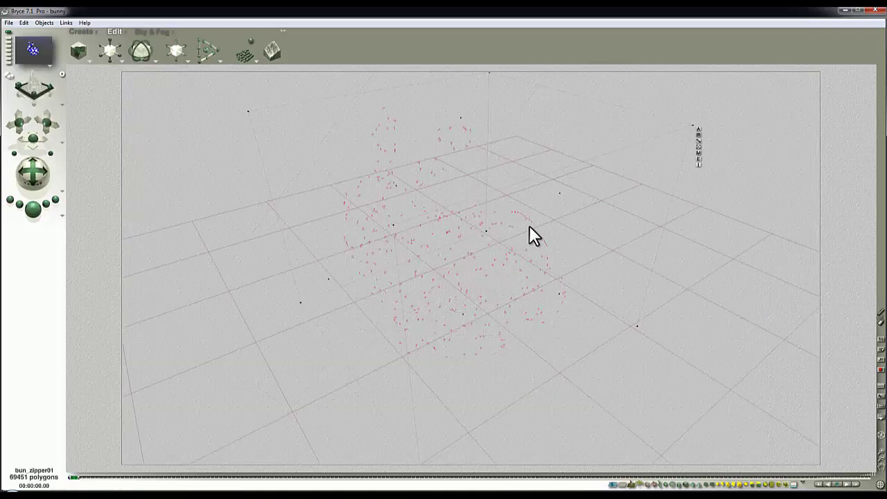
pyautogui.click(698, 151)
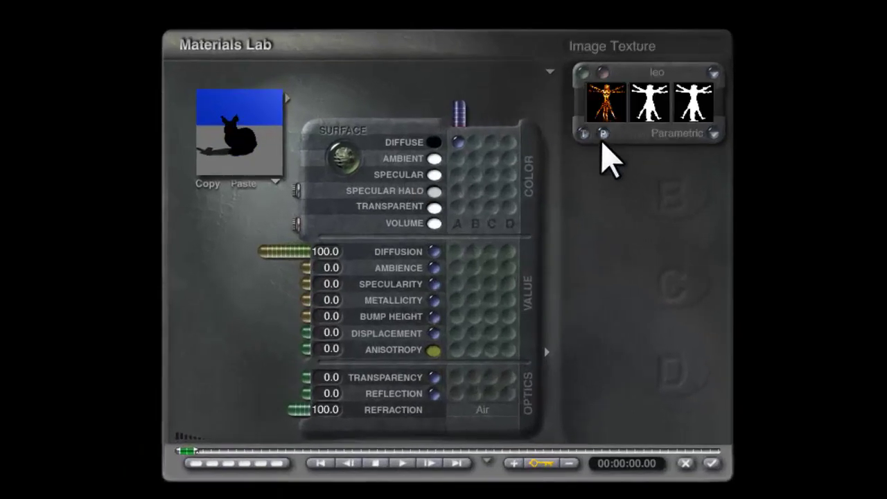
pyautogui.click(604, 90)
pyautogui.click(286, 294)
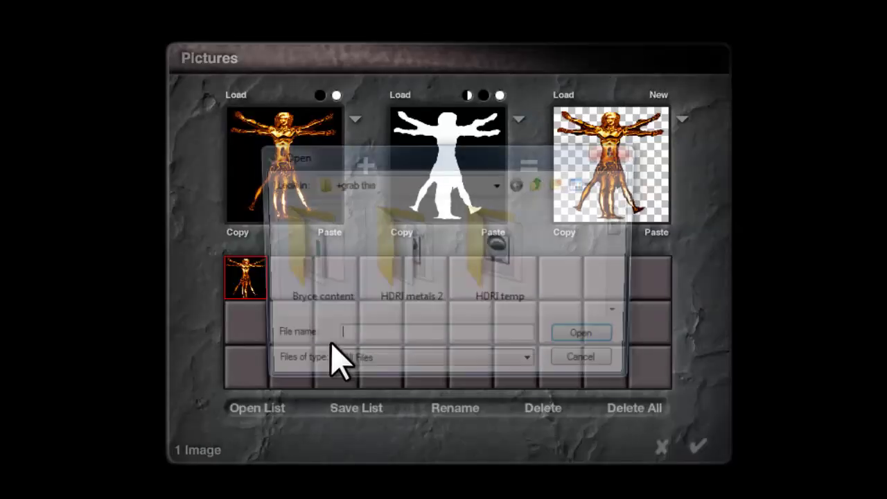
pyautogui.moveTo(623, 227); pyautogui.dragTo(623, 265)
pyautogui.click(506, 271)
pyautogui.click(590, 340)
pyautogui.click(697, 447)
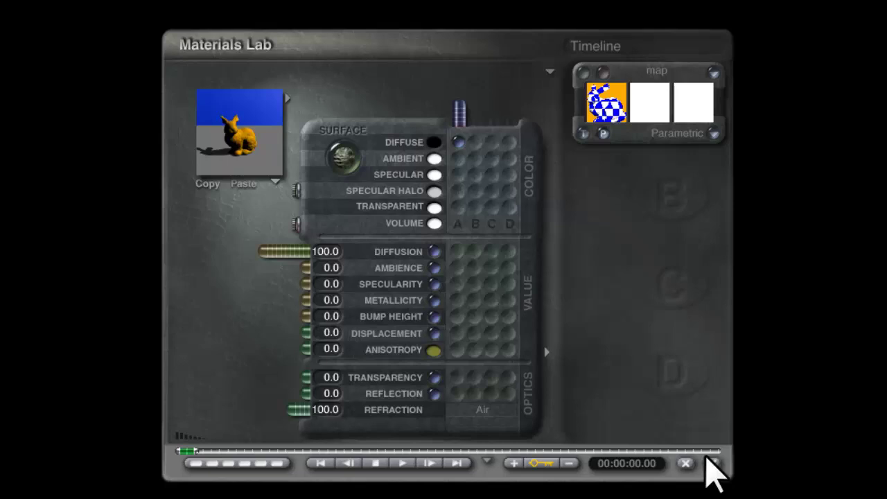
# Set the map texture's mapping mode to Object Front and apply the material.
pyautogui.click(714, 133)
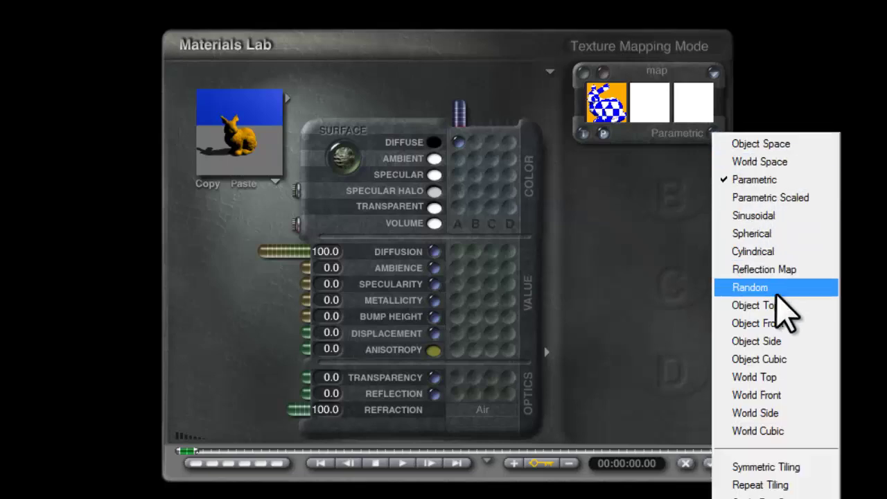
pyautogui.click(777, 325)
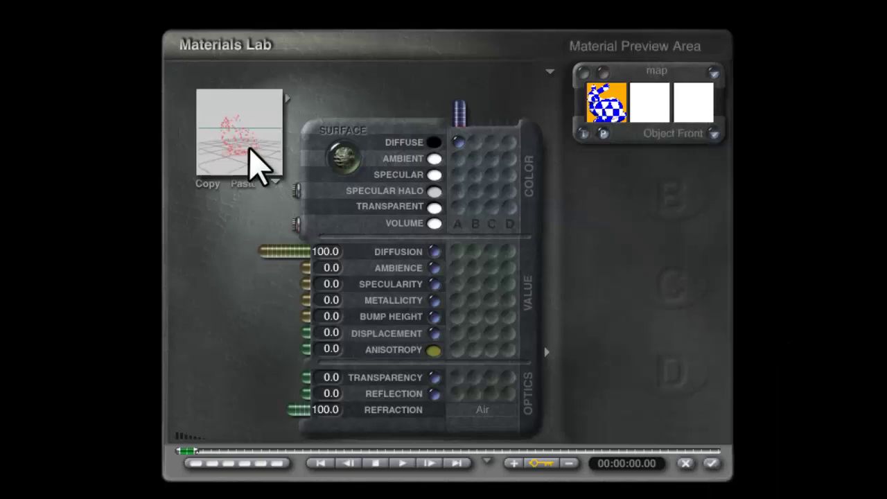
pyautogui.click(712, 464)
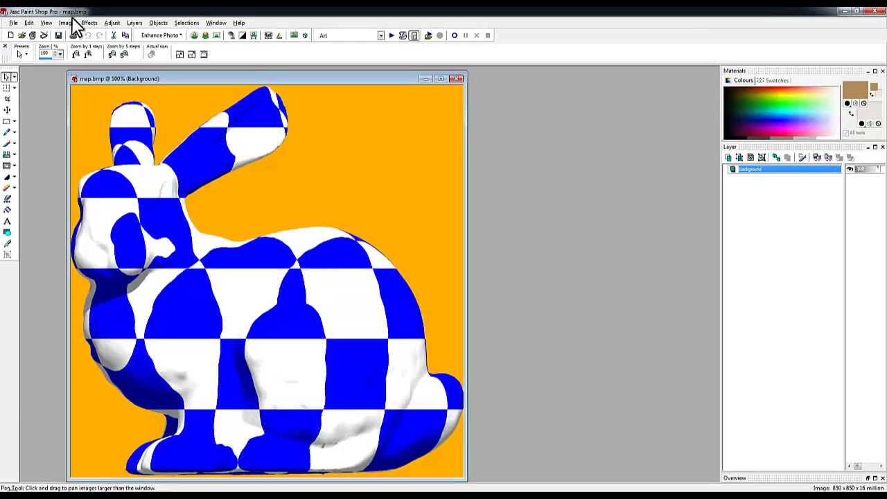
# Switch to Paint Shop Pro and mirror the map.bmp image horizontally.
pyautogui.click(113, 22)
pyautogui.moveTo(65, 25)
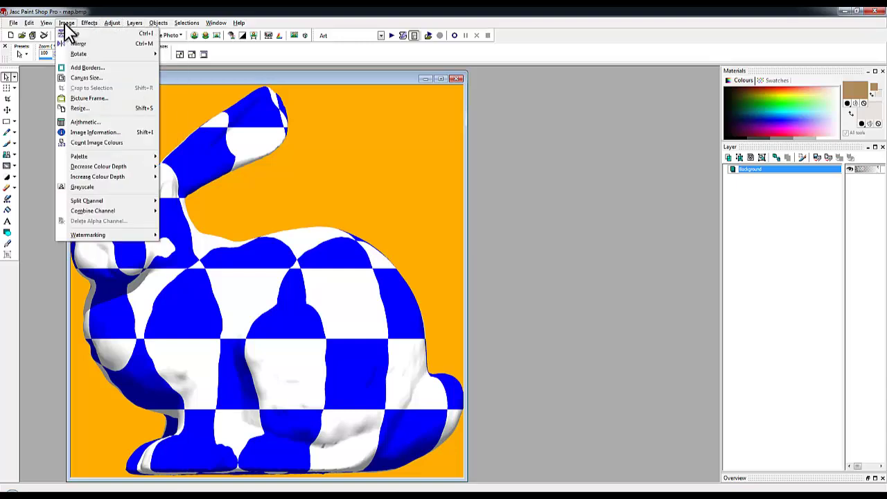
pyautogui.click(78, 44)
# Save a copy of the mirrored image as map.jpg in the +grab this folder.
pyautogui.click(29, 23)
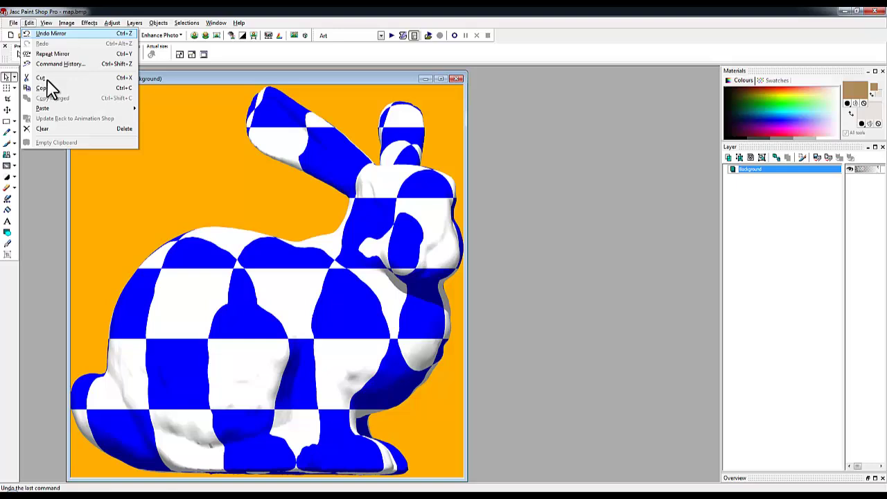
pyautogui.moveTo(12, 25)
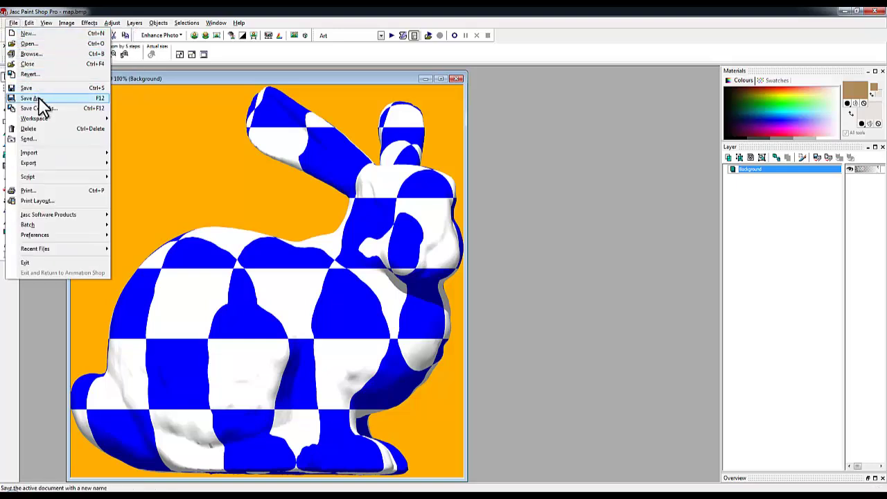
pyautogui.click(31, 98)
pyautogui.click(518, 409)
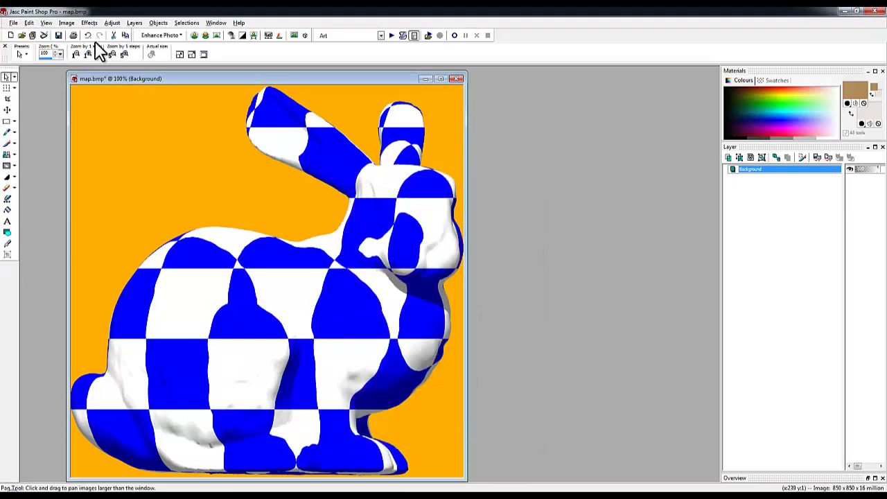
pyautogui.click(13, 23)
pyautogui.click(38, 108)
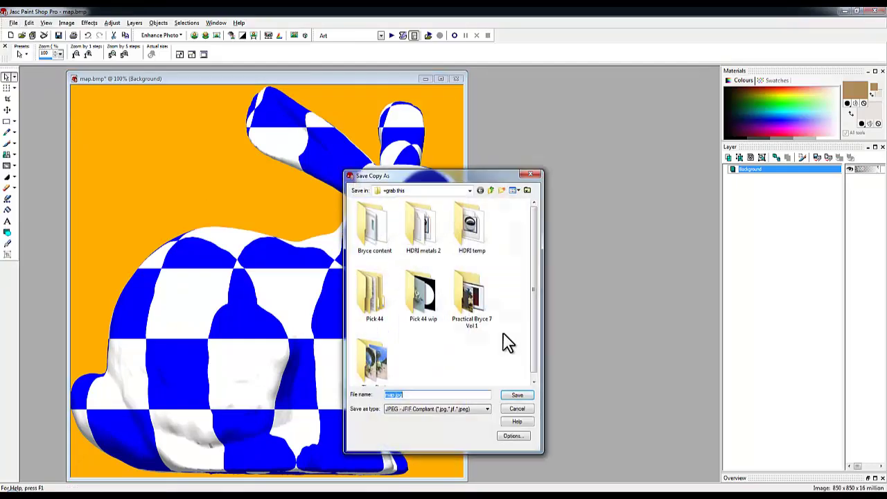
pyautogui.click(516, 395)
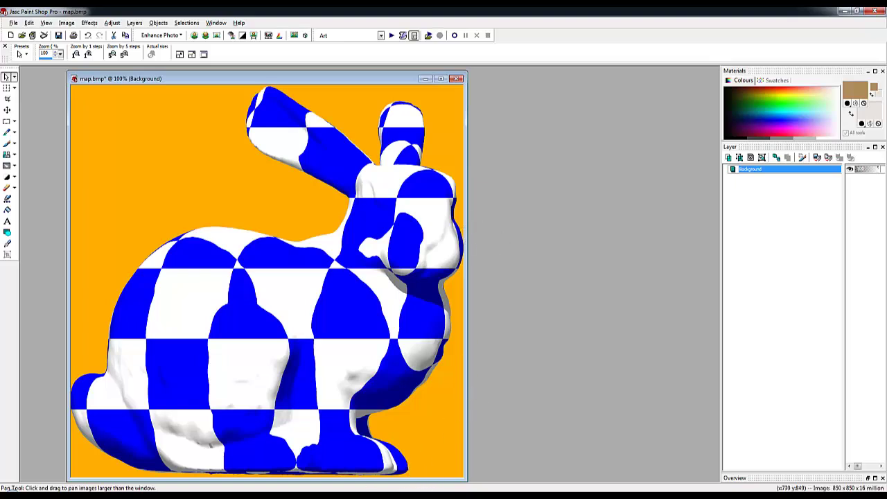
# Switch back to Bryce, replace the bunny's texture image with map.jpg, and render the scene again.
pyautogui.click(363, 495)
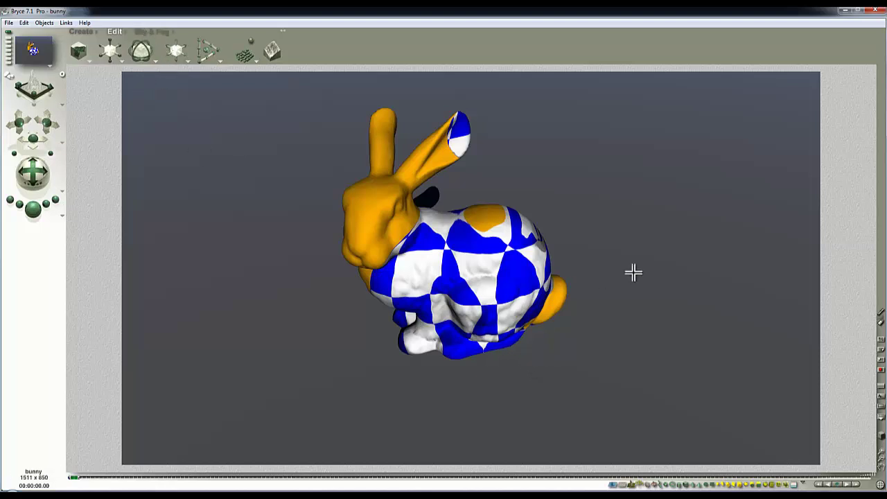
pyautogui.click(676, 266)
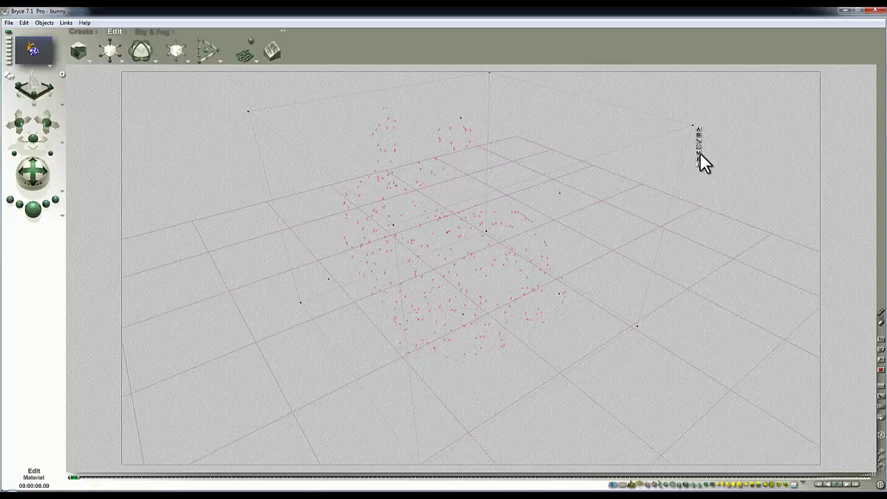
pyautogui.click(699, 149)
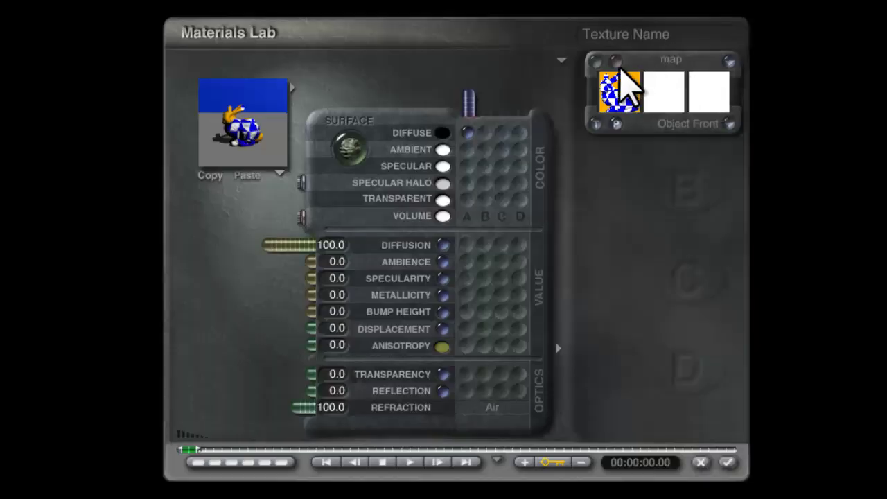
pyautogui.click(617, 62)
pyautogui.click(346, 275)
pyautogui.moveTo(638, 216); pyautogui.dragTo(631, 298)
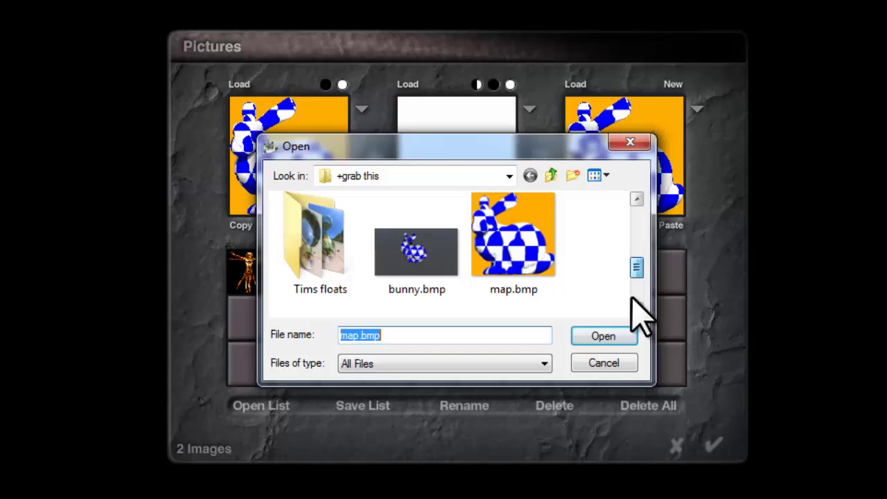
pyautogui.click(635, 299)
pyautogui.click(360, 258)
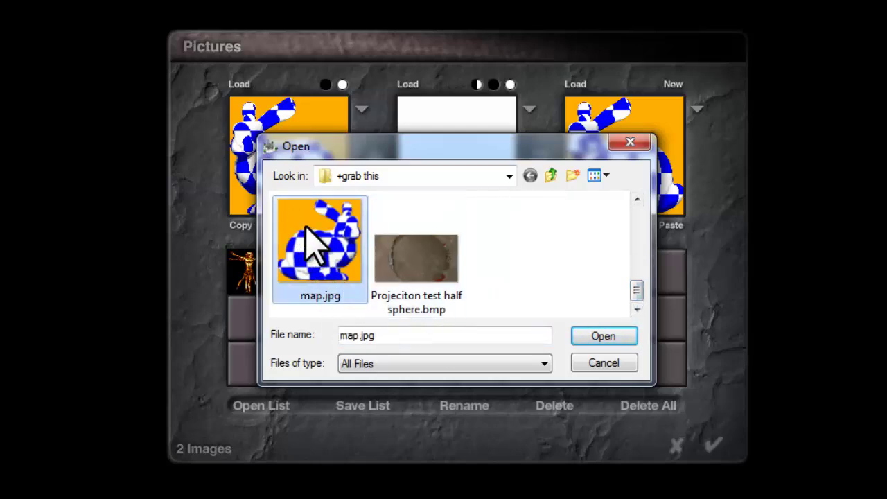
pyautogui.click(617, 340)
pyautogui.click(714, 444)
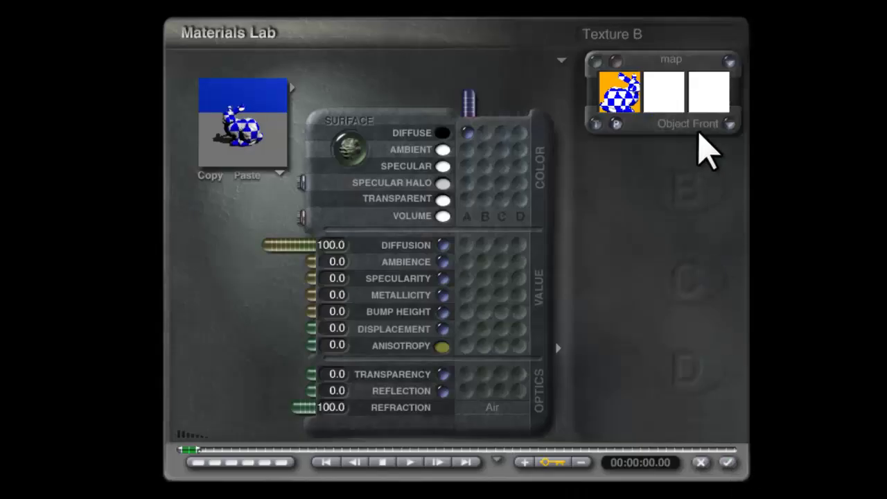
pyautogui.click(728, 462)
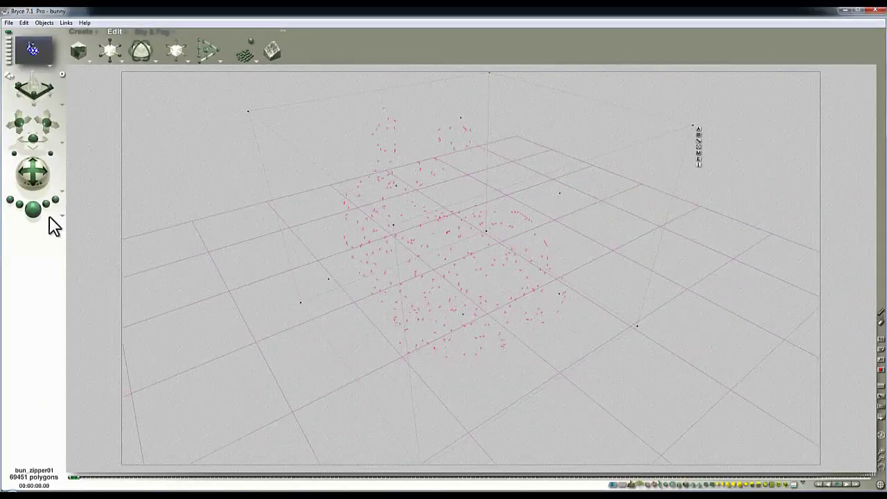
pyautogui.hotkey('ctrl', 'r')
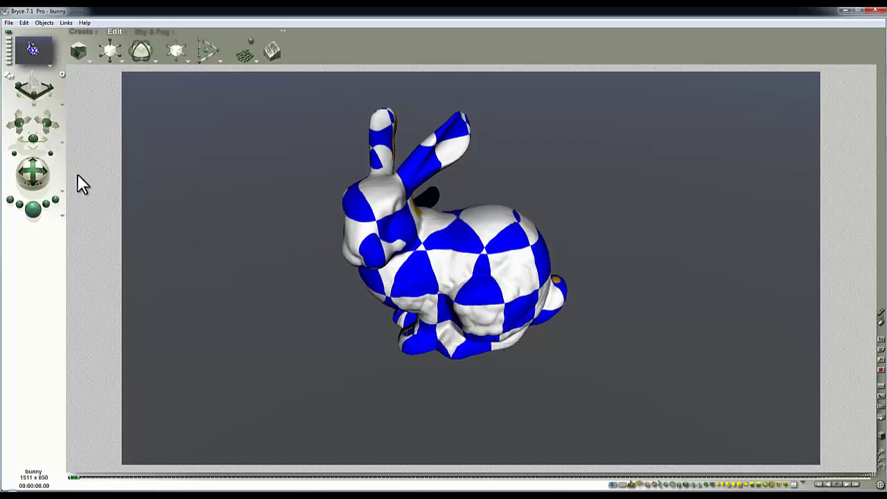
# Move the camera to view the textured bunny from a higher angle and then a lower one, rendering each view.
pyautogui.moveTo(34, 136)
pyautogui.mouseDown()
pyautogui.moveTo(33, 144)
pyautogui.moveTo(46, 124)
pyautogui.mouseUp()
pyautogui.moveTo(33, 174); pyautogui.dragTo(40, 184)
pyautogui.click(34, 208)
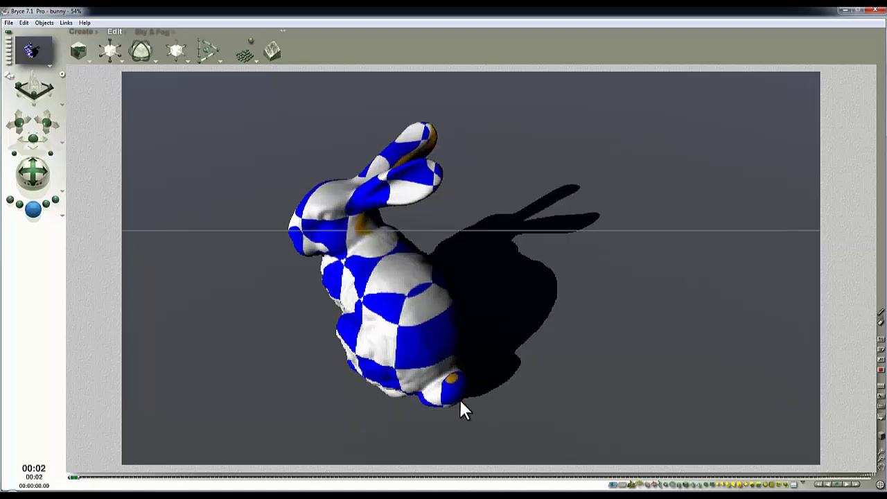
pyautogui.moveTo(43, 124); pyautogui.dragTo(35, 174)
pyautogui.click(33, 208)
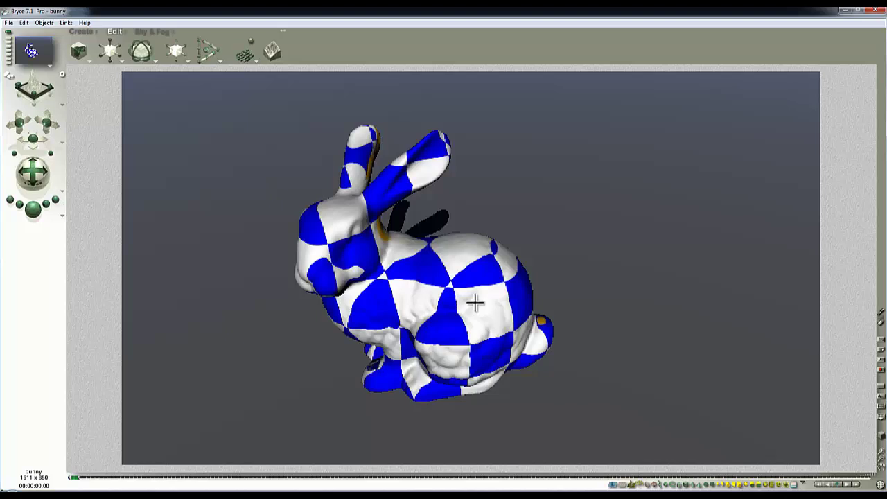
# Discard the current scene's changes, return to the original bunny scene, and save it.
pyautogui.moveTo(765, 254); pyautogui.dragTo(466, 247)
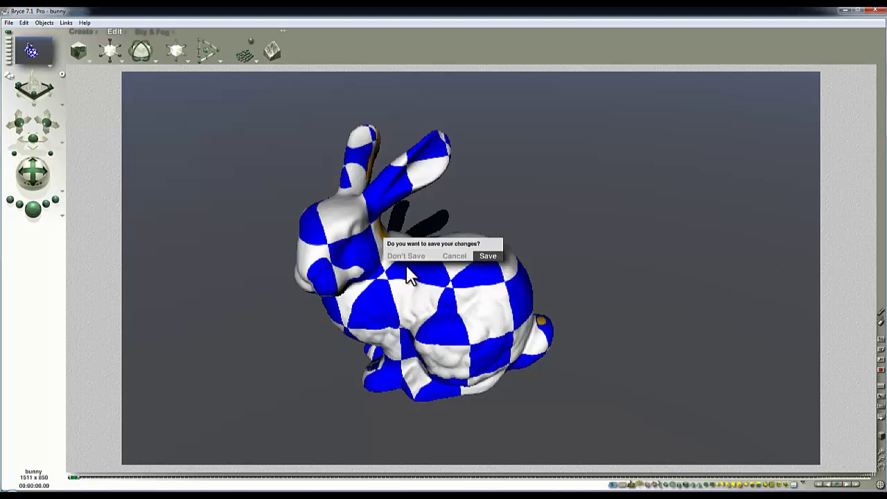
pyautogui.click(408, 261)
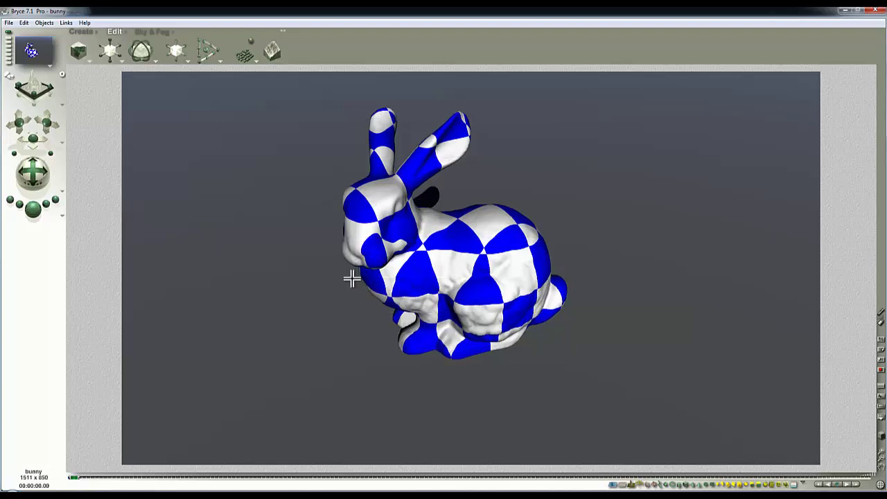
pyautogui.click(8, 23)
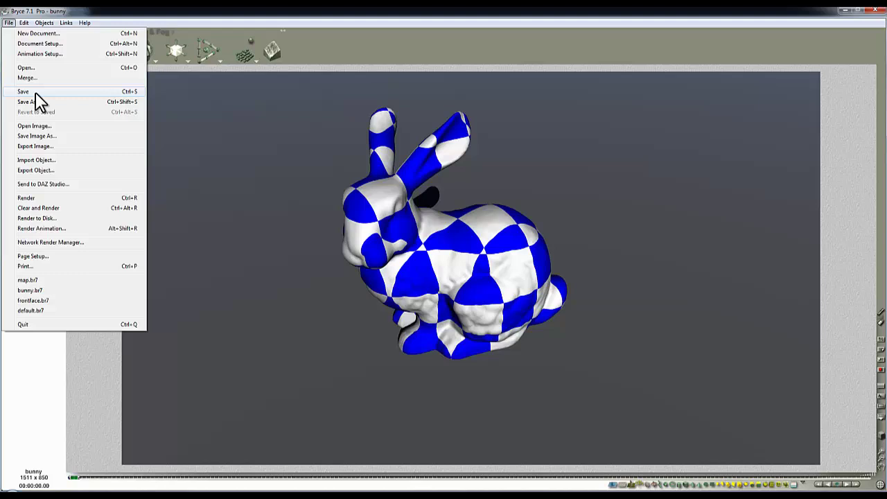
pyautogui.click(32, 90)
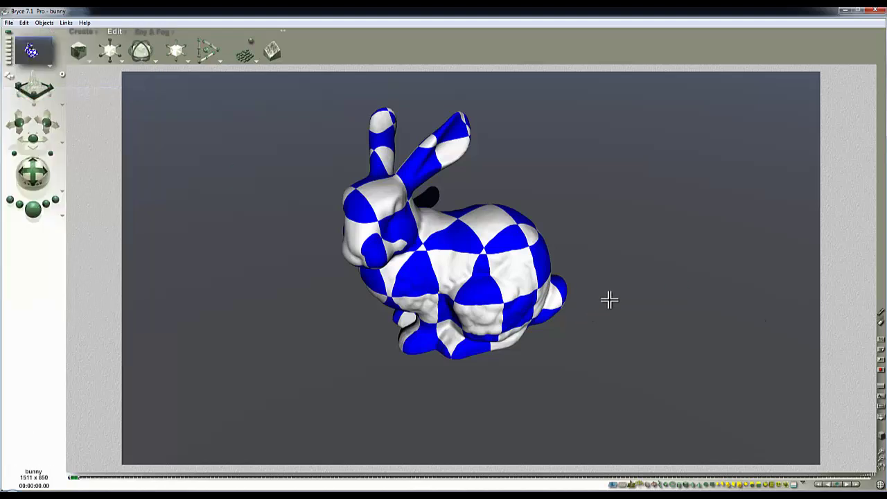
# Replace the bunny's CheckBlue texture with the map.jpg picture and set its mapping mode to Object Front.
pyautogui.click(540, 274)
pyautogui.click(699, 148)
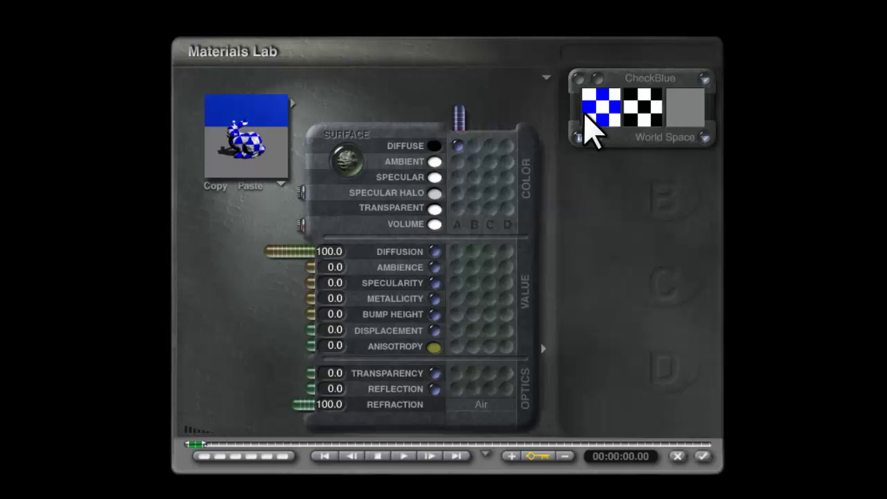
pyautogui.click(601, 136)
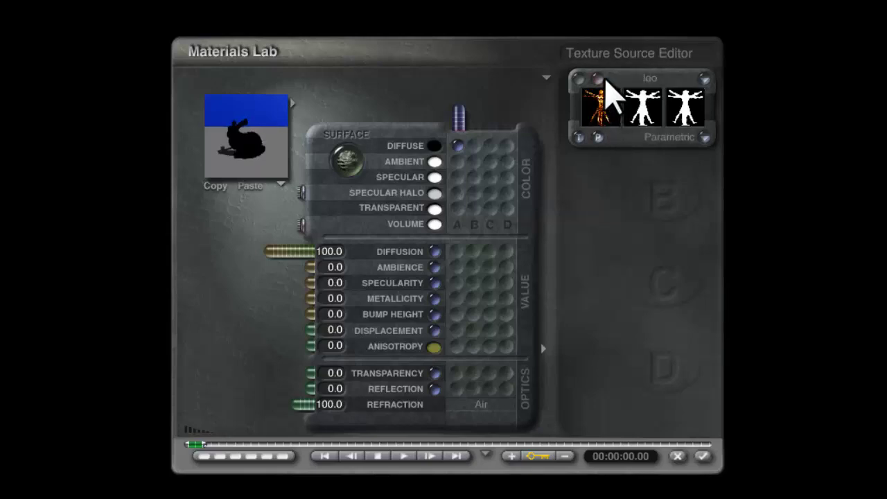
pyautogui.click(601, 79)
pyautogui.click(299, 296)
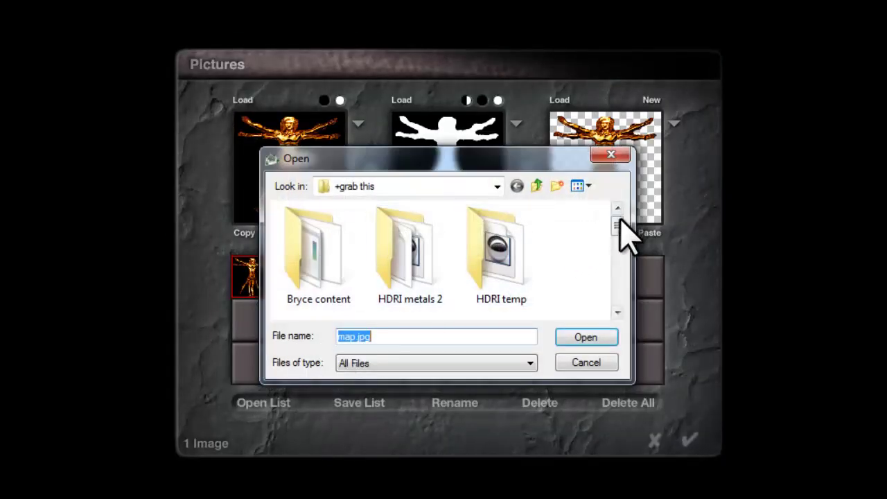
pyautogui.moveTo(624, 229); pyautogui.dragTo(649, 336)
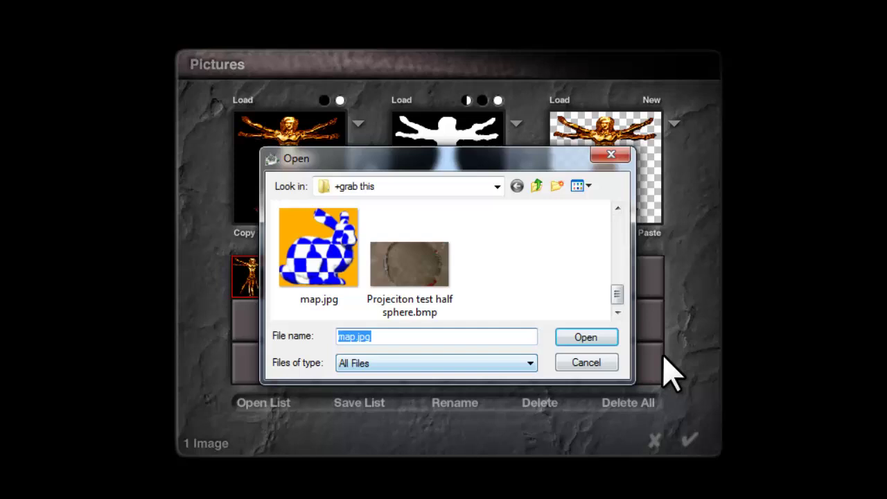
pyautogui.moveTo(613, 298)
pyautogui.mouseDown()
pyautogui.moveTo(618, 274)
pyautogui.moveTo(622, 288)
pyautogui.mouseUp()
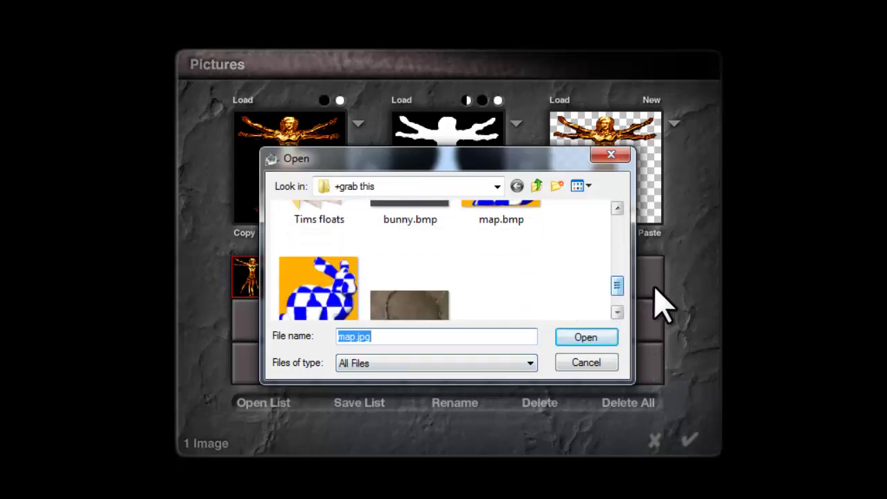
pyautogui.click(355, 278)
pyautogui.click(586, 337)
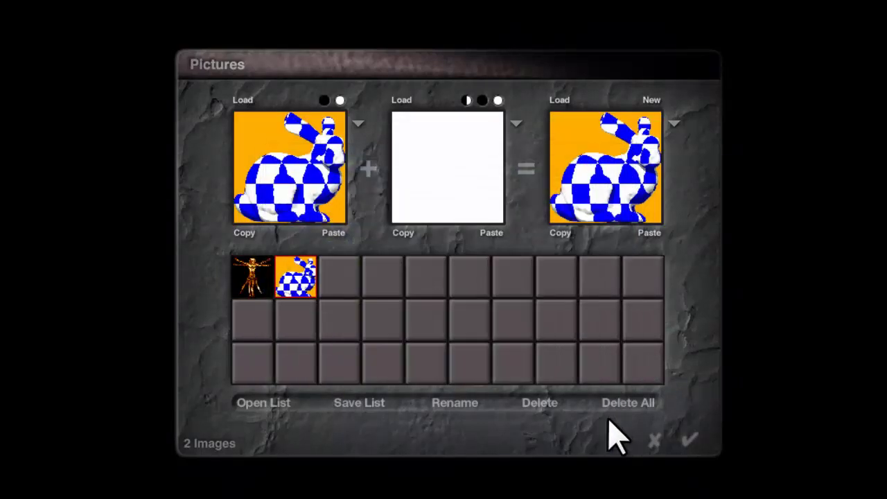
pyautogui.click(688, 440)
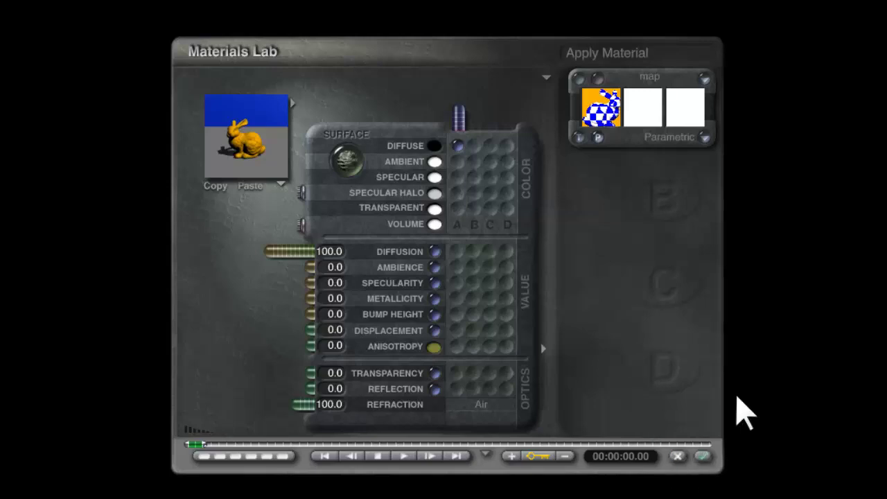
pyautogui.click(703, 136)
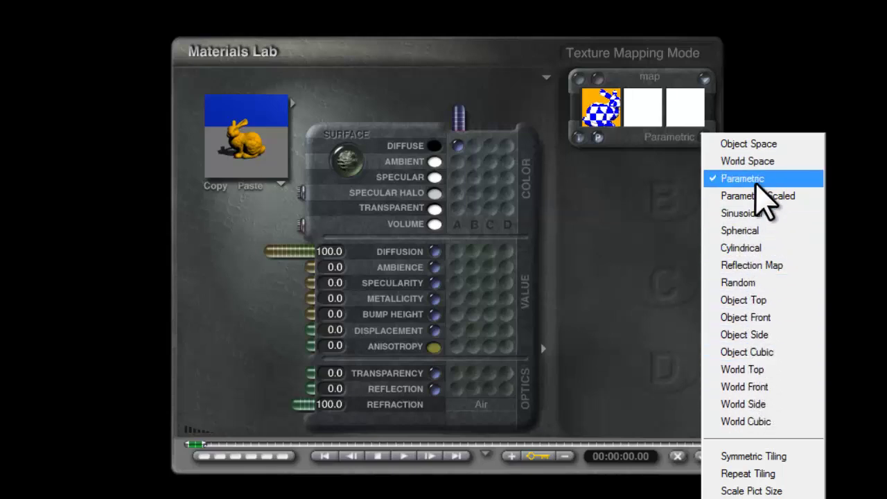
pyautogui.click(721, 319)
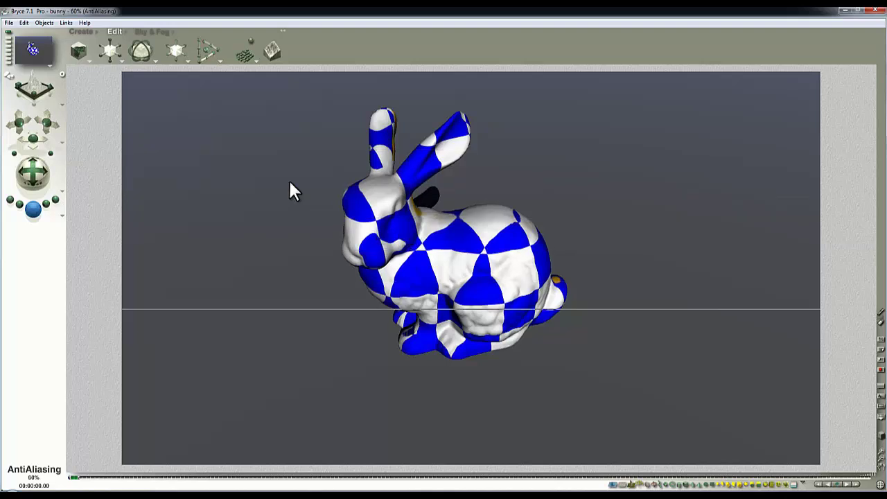
# Save the scene under a new bunny_ file name in the +grab this folder.
pyautogui.click(9, 22)
pyautogui.click(48, 103)
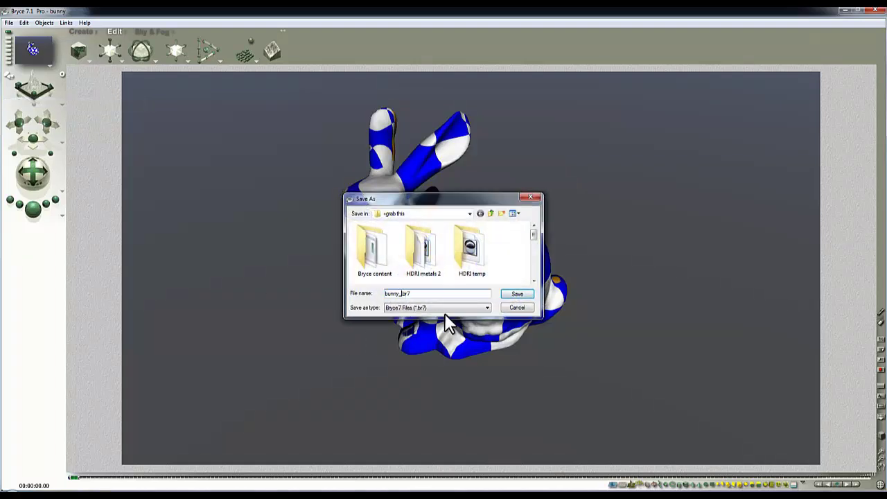
pyautogui.press('Return')
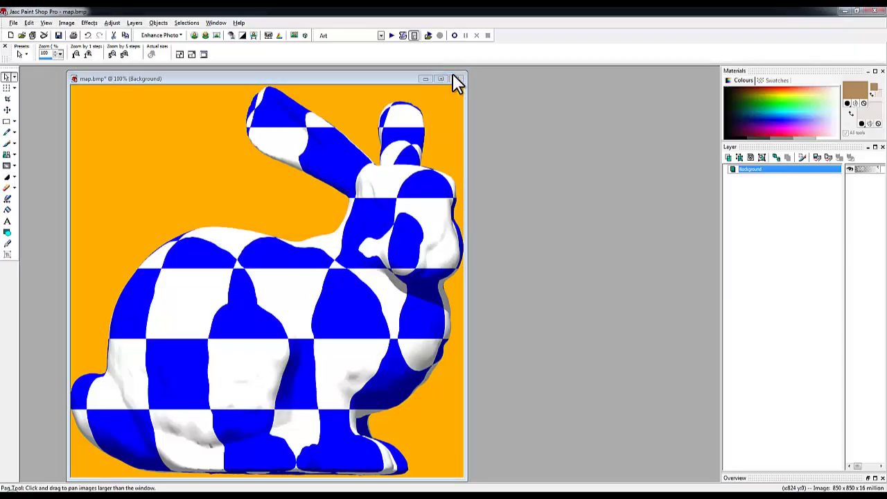
# Switch to Paint Shop Pro, close map.bmp, and paste the projected-map render over bunny.bmp as a new layer.
pyautogui.click(457, 78)
pyautogui.click(452, 274)
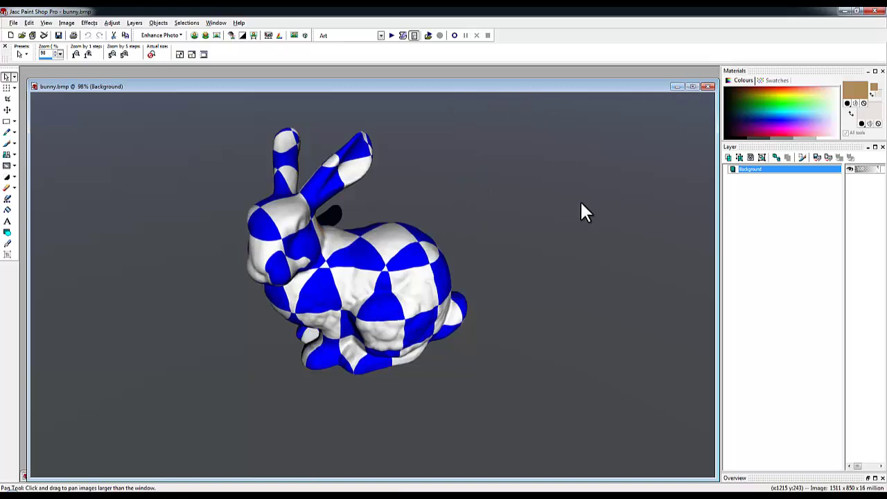
pyautogui.hotkey('ctrl', 'l')
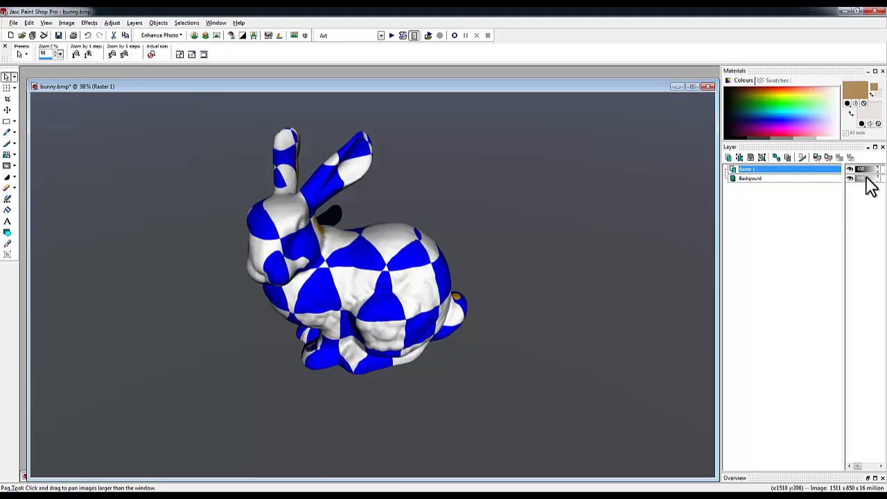
# Vary the Raster 1 layer's opacity to compare the projected-map render with the original render beneath it.
pyautogui.moveTo(879, 171)
pyautogui.mouseDown()
pyautogui.moveTo(799, 173)
pyautogui.moveTo(885, 172)
pyautogui.moveTo(832, 172)
pyautogui.moveTo(861, 172)
pyautogui.mouseUp()
pyautogui.moveTo(874, 171)
pyautogui.mouseDown()
pyautogui.moveTo(860, 173)
pyautogui.moveTo(870, 173)
pyautogui.mouseUp()
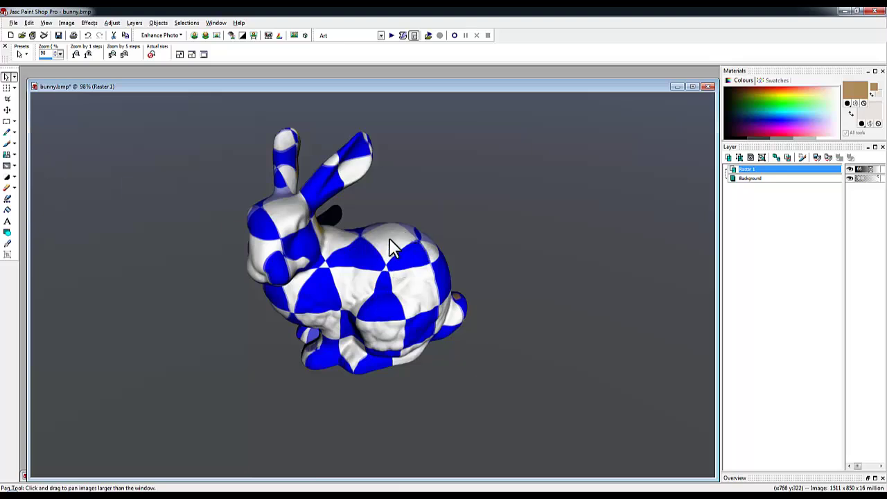
pyautogui.moveTo(863, 170); pyautogui.dragTo(885, 171)
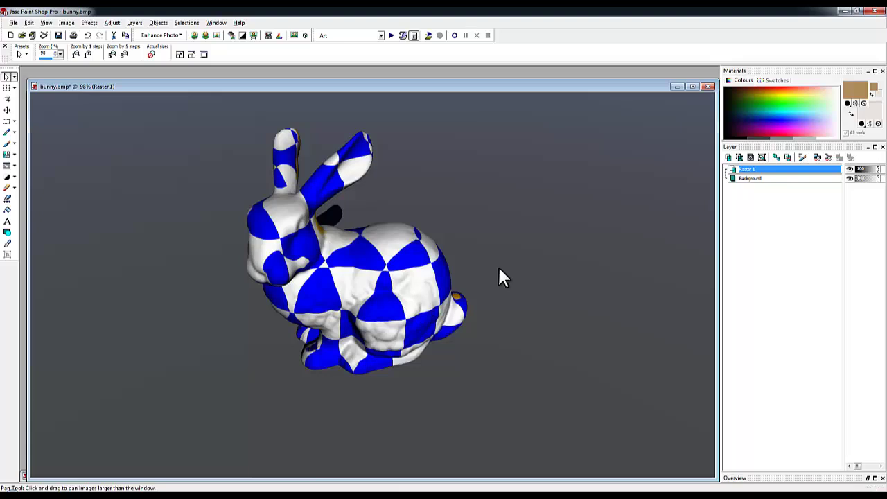
pyautogui.moveTo(873, 168); pyautogui.dragTo(854, 170)
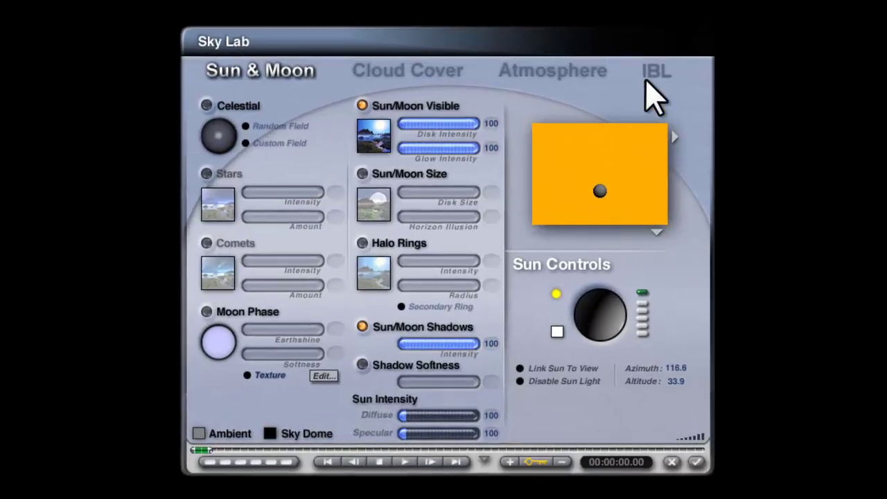
# Load OldHeatingRoom_1280.hdr from the HDRI metals 2 folder as the sky's image-based light in Bryce.
pyautogui.click(650, 71)
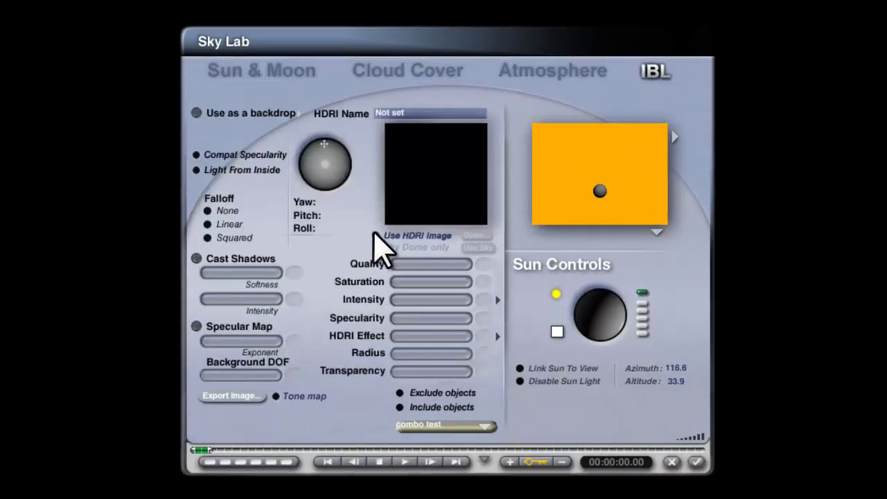
pyautogui.click(485, 235)
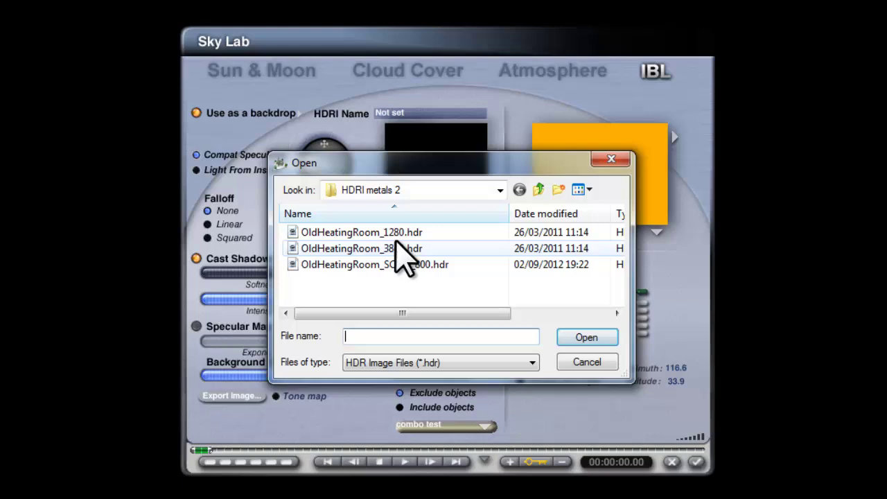
pyautogui.click(396, 232)
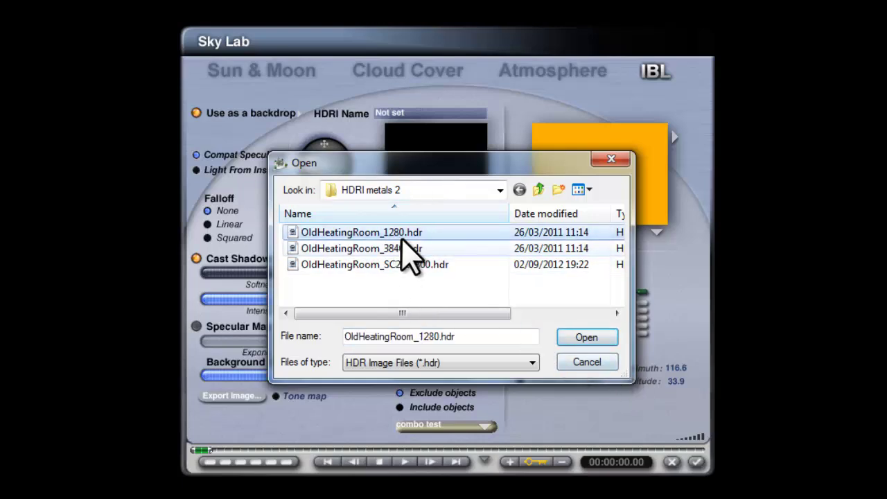
pyautogui.click(586, 338)
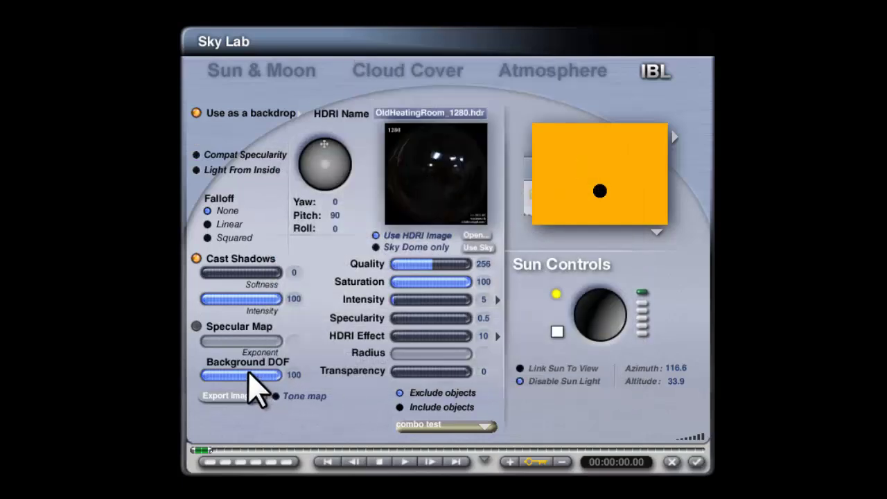
# Set the HDRI lighting to intensity 40, quality 16, specularity 0 and HDRI effect 0.
pyautogui.click(416, 300)
pyautogui.click(422, 300)
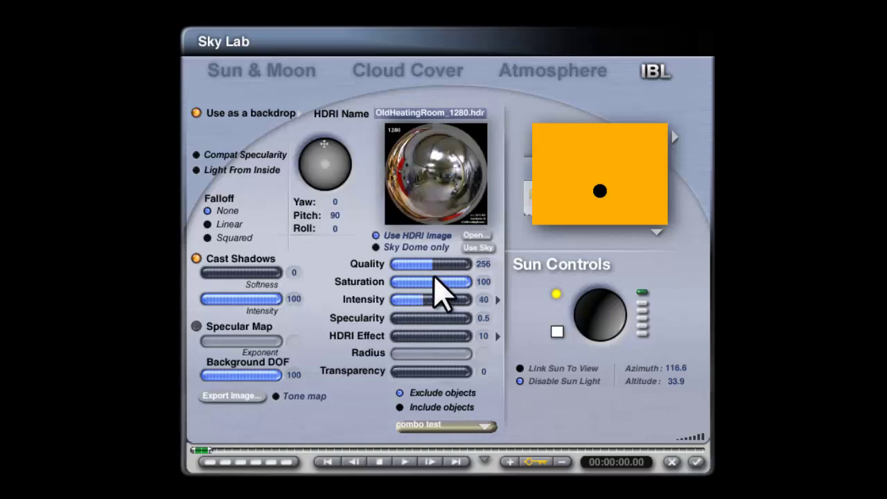
pyautogui.click(428, 264)
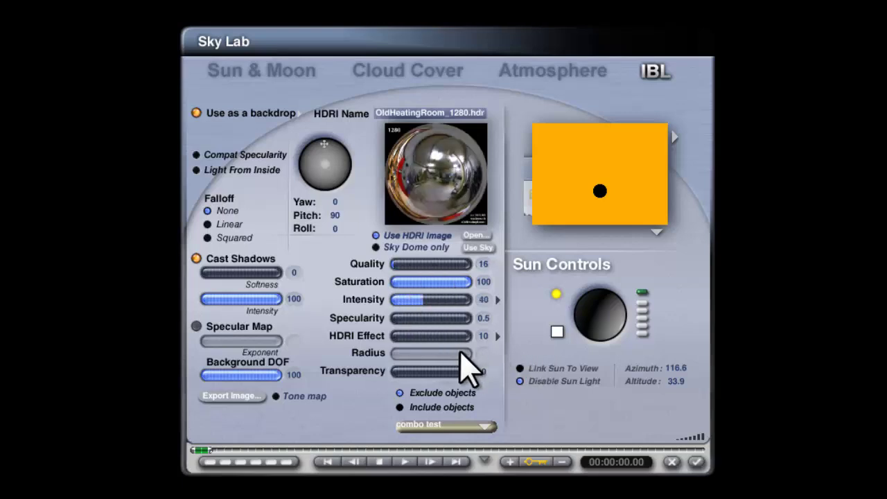
pyautogui.click(483, 320)
pyautogui.write('0')
pyautogui.click(484, 340)
pyautogui.write('0')
pyautogui.press('Return')
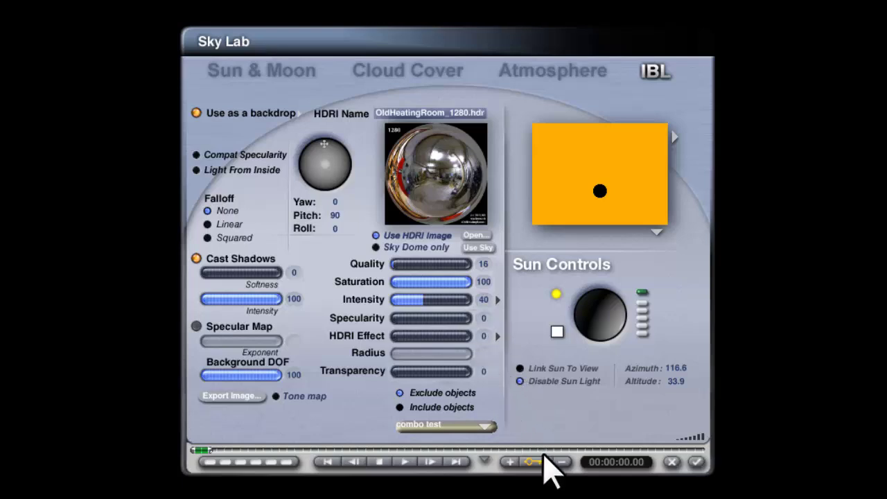
# Change the sky preview option, re-enable the sun light, and apply the sky settings.
pyautogui.click(657, 232)
pyautogui.click(676, 235)
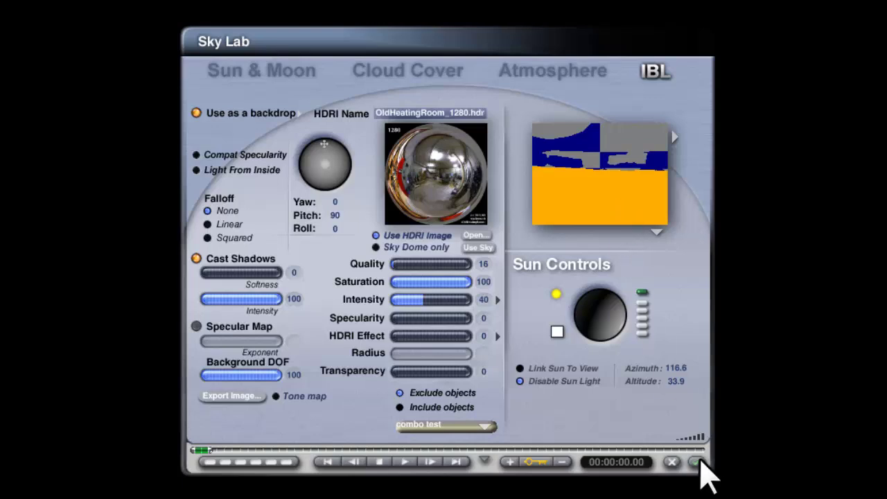
pyautogui.click(527, 382)
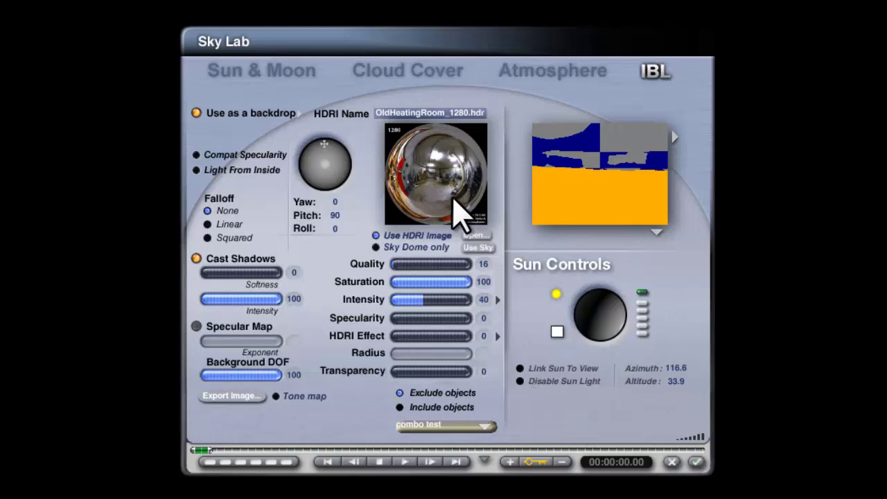
pyautogui.click(698, 462)
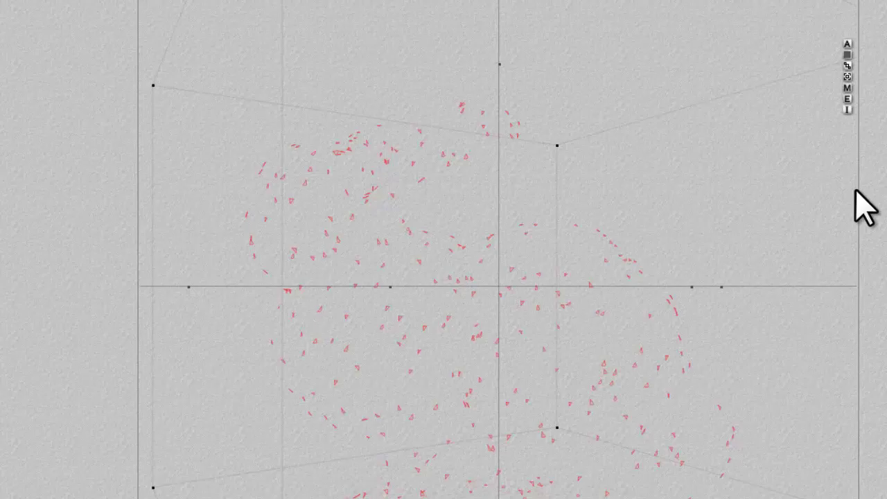
# Apply the Coloured corroded metal material from the Pick 43 metals 2 library to the bunny.
pyautogui.click(848, 88)
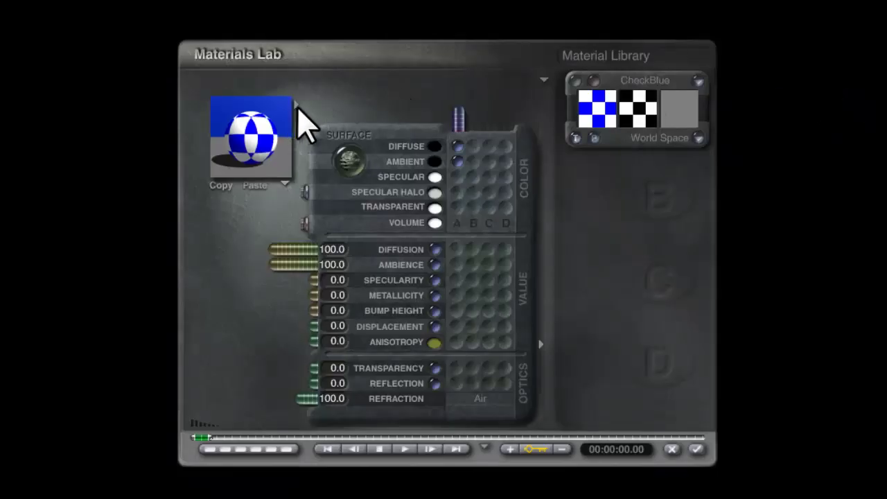
pyautogui.click(299, 109)
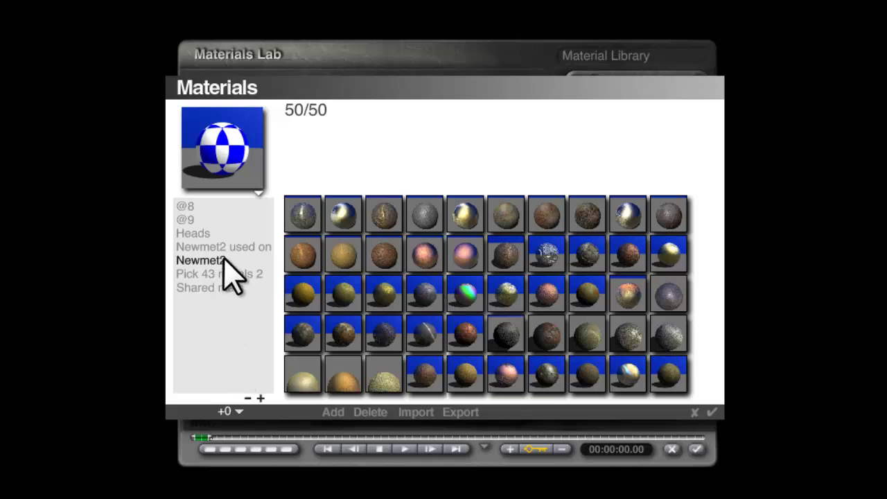
pyautogui.click(229, 276)
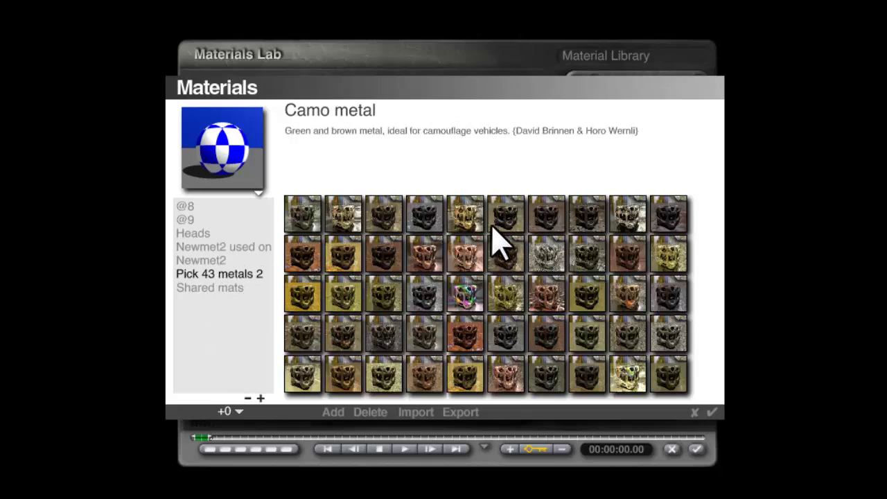
pyautogui.click(512, 226)
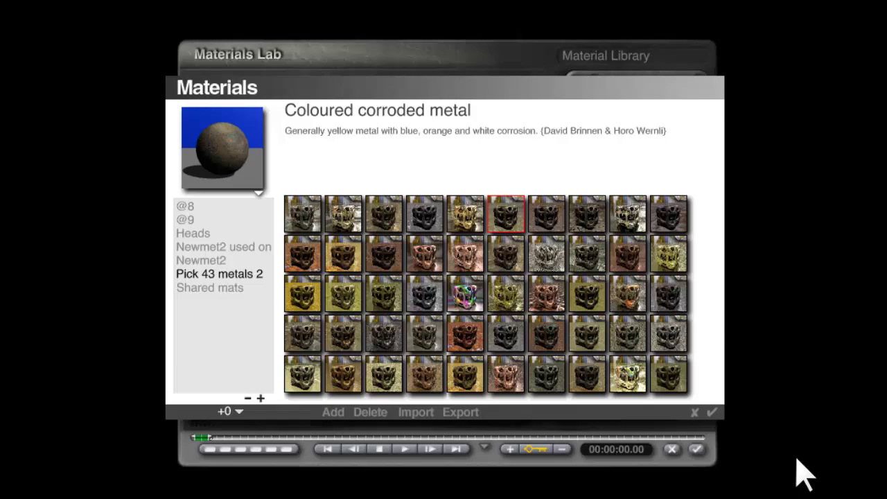
pyautogui.click(712, 412)
pyautogui.click(697, 449)
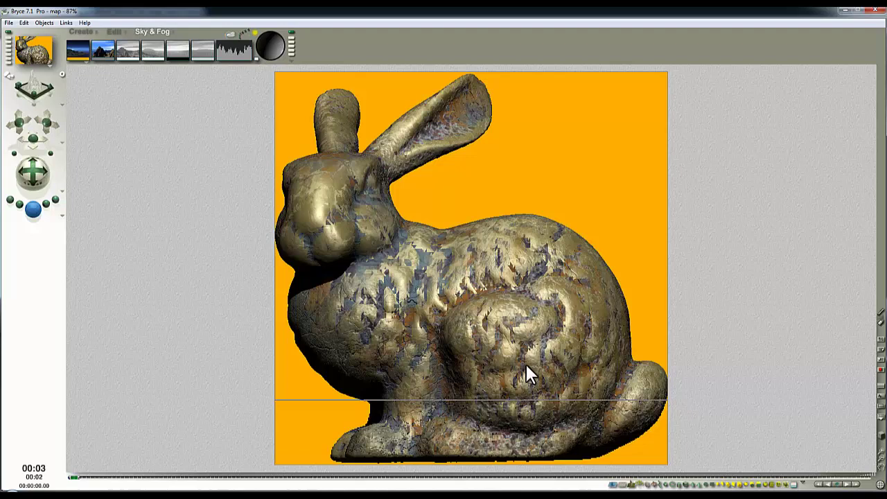
# Set the sky's background hue to dark brown, and change the backdrop option of the HDRI lighting.
pyautogui.click(459, 317)
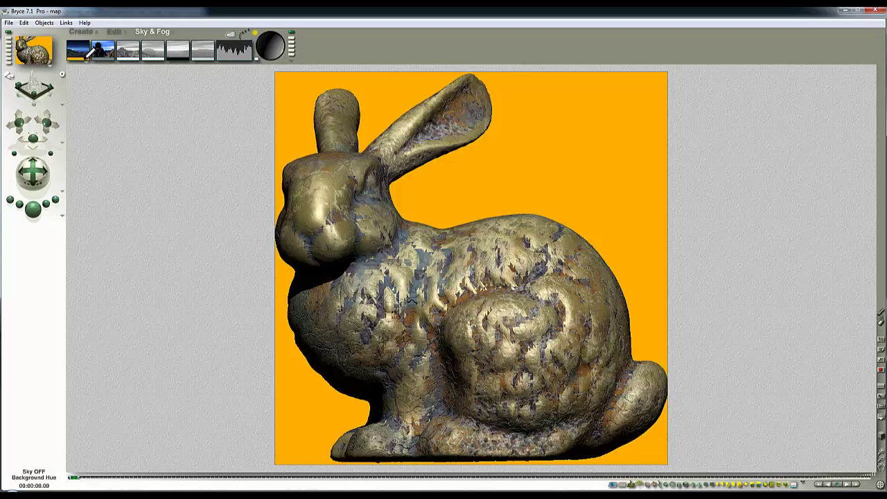
pyautogui.moveTo(82, 58); pyautogui.dragTo(182, 57)
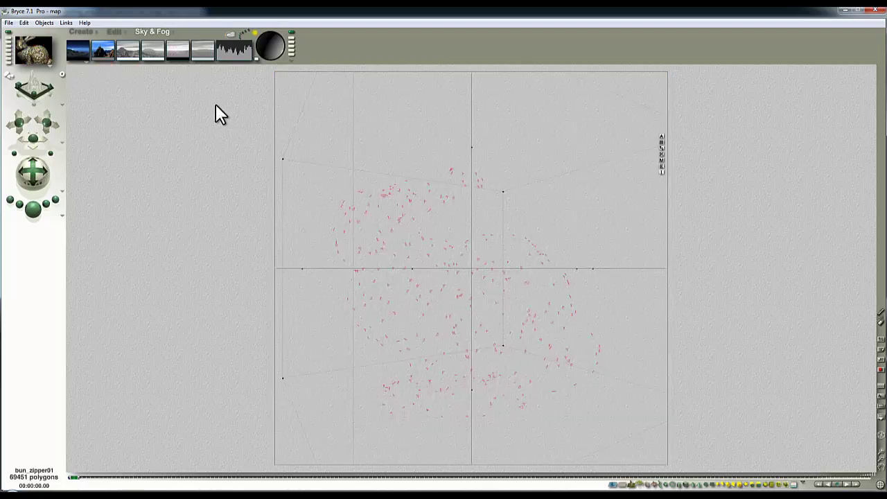
pyautogui.click(231, 34)
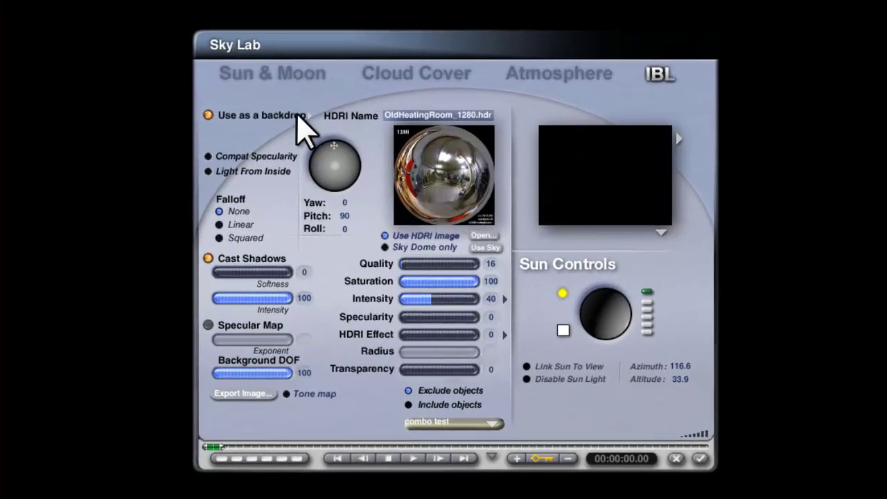
pyautogui.click(307, 115)
pyautogui.click(350, 163)
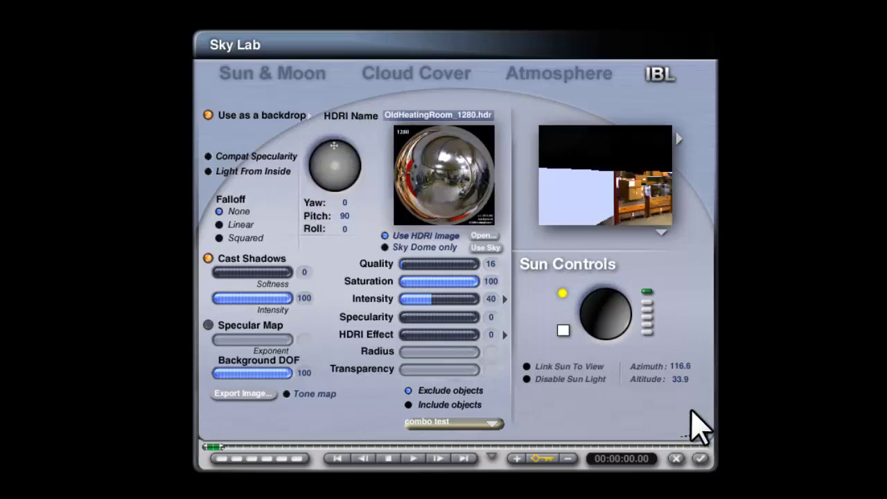
pyautogui.click(701, 458)
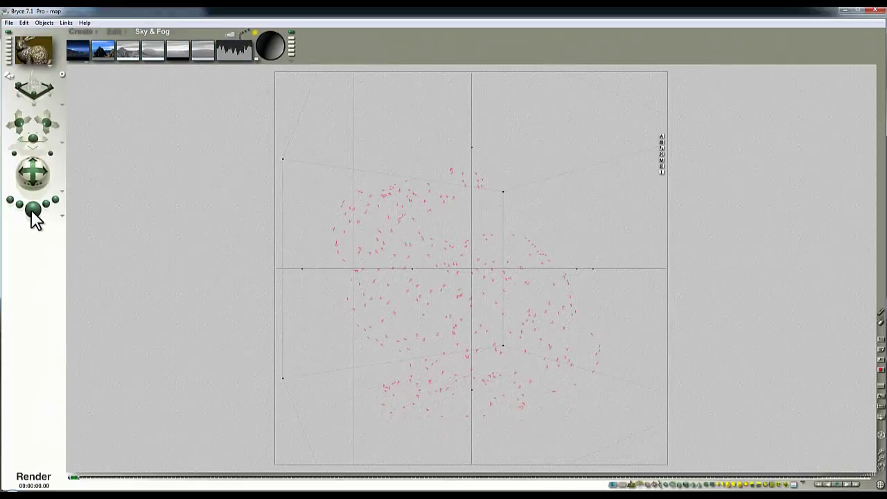
# Test-render the metal bunny and disable Sun/Moon Shadows in the sky settings.
pyautogui.click(32, 210)
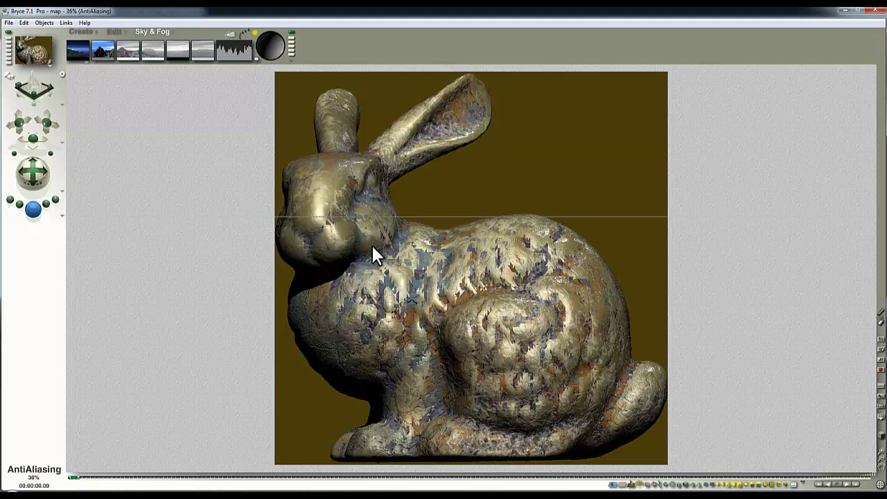
pyautogui.click(415, 269)
pyautogui.click(227, 33)
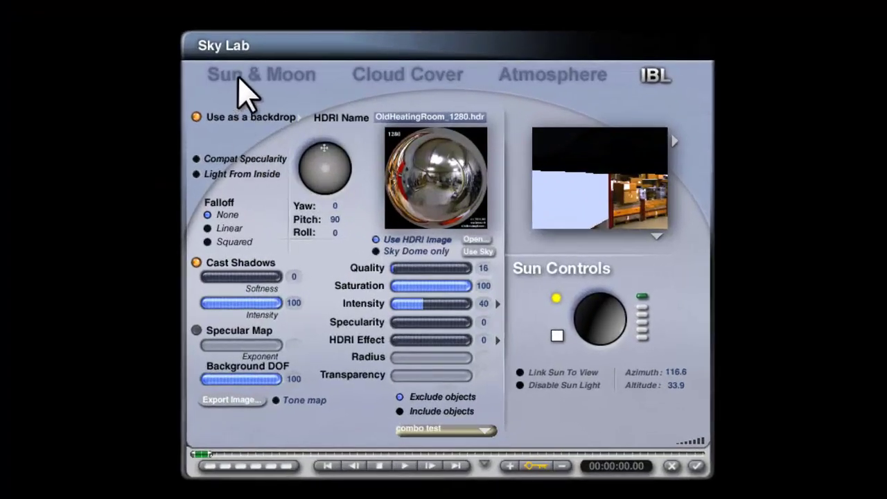
pyautogui.click(246, 77)
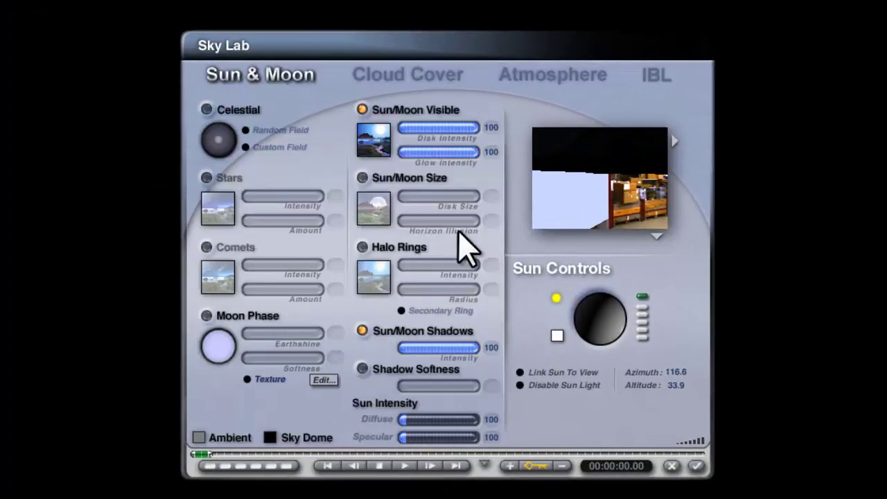
pyautogui.click(362, 330)
pyautogui.click(697, 466)
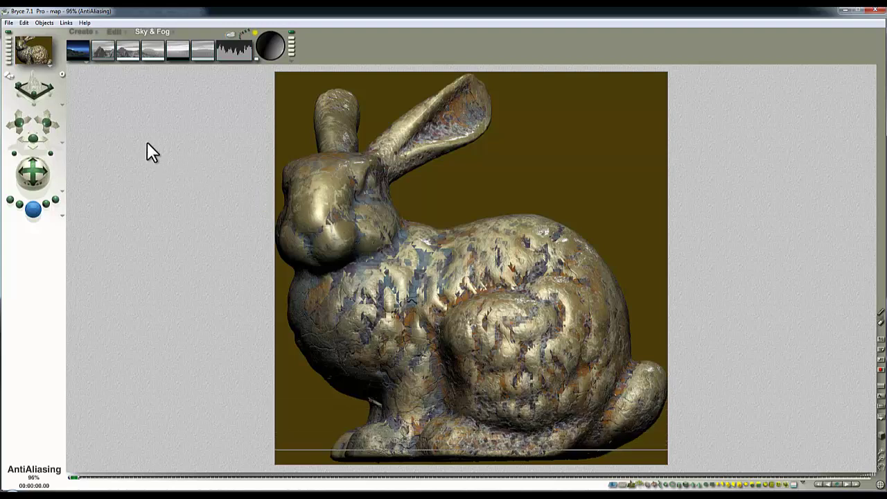
# Save the rendered scene as map2.br7 in the +grab this folder.
pyautogui.click(8, 23)
pyautogui.click(54, 116)
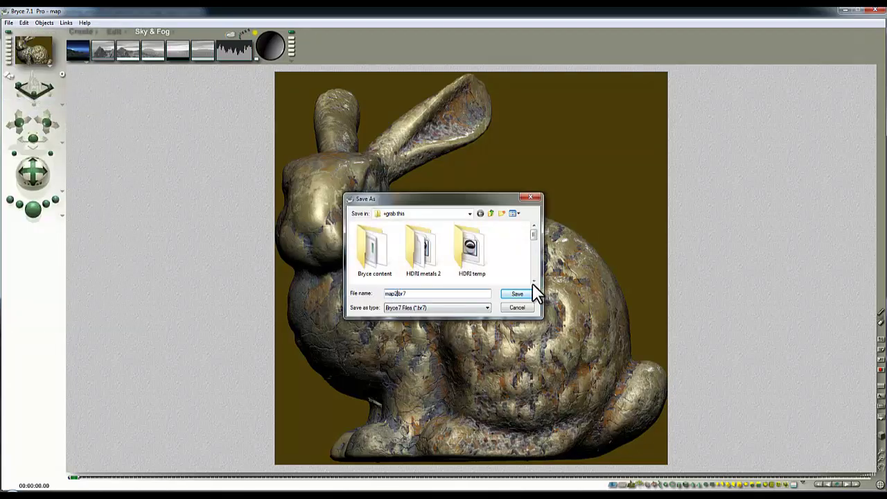
pyautogui.click(528, 293)
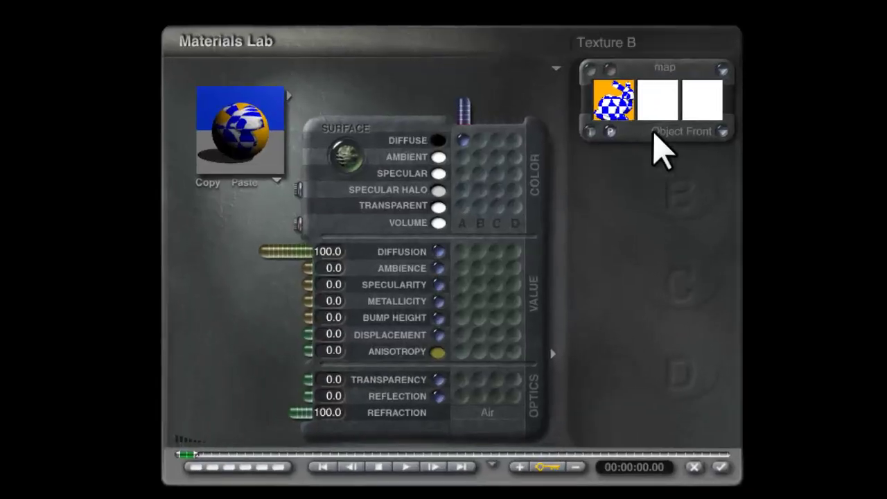
# Load map2.bmp into an empty picture slot for the bunny's texture and look through the picture's options.
pyautogui.click(609, 90)
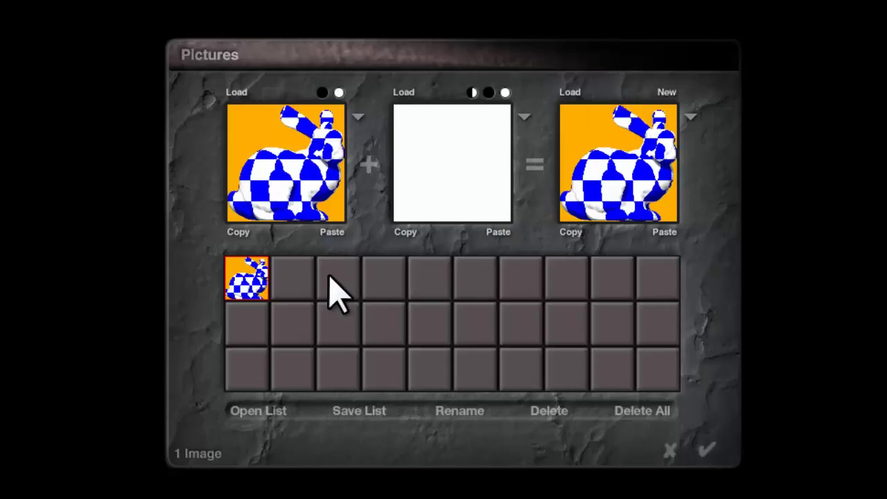
pyautogui.click(311, 311)
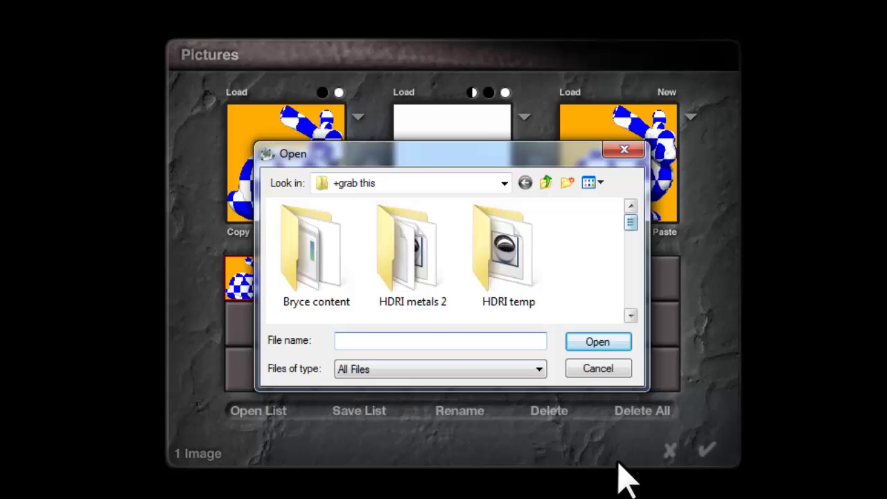
pyautogui.moveTo(627, 222); pyautogui.dragTo(639, 285)
pyautogui.click(508, 236)
pyautogui.click(603, 345)
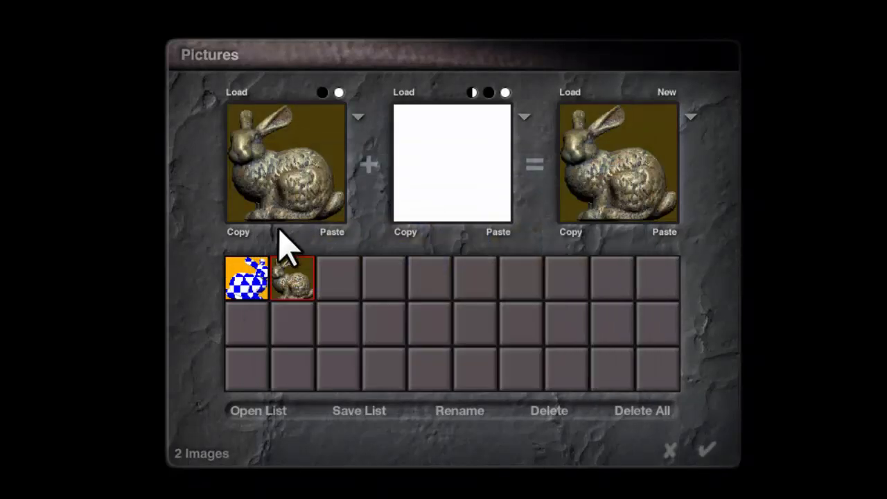
pyautogui.click(355, 116)
pyautogui.click(367, 60)
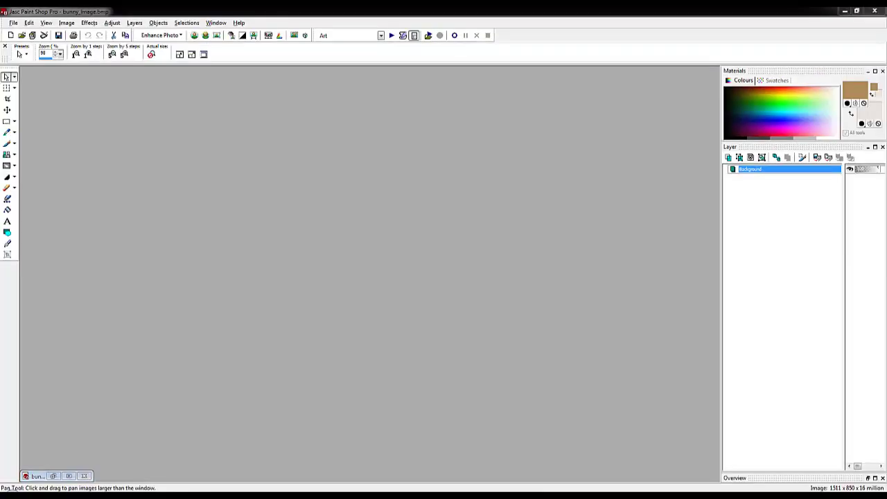
# Switch to Paint Shop Pro, mirror the map2.bmp render horizontally and save a copy as map2.jpg.
pyautogui.moveTo(886, 251); pyautogui.dragTo(302, 248)
pyautogui.click(67, 25)
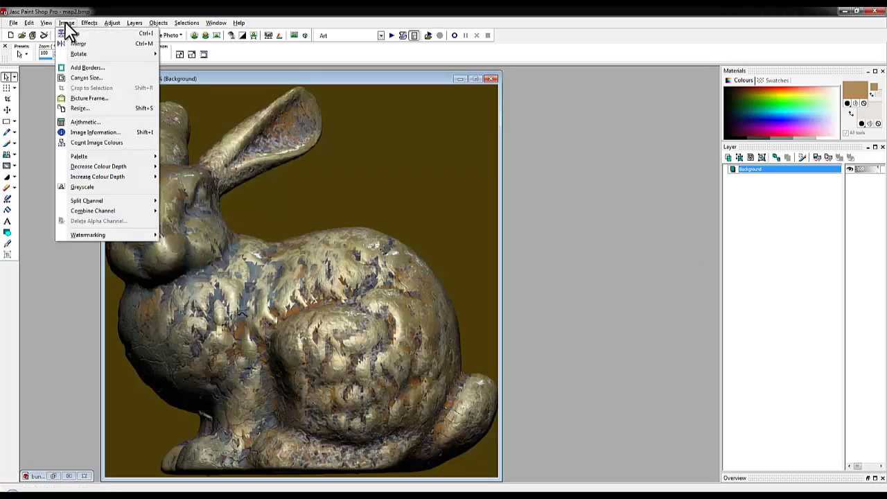
pyautogui.click(75, 43)
pyautogui.click(13, 23)
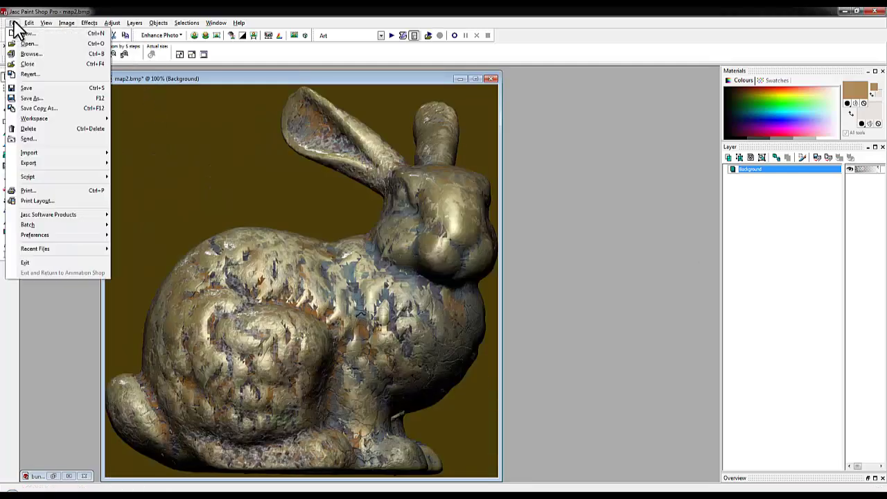
pyautogui.click(37, 109)
pyautogui.click(524, 396)
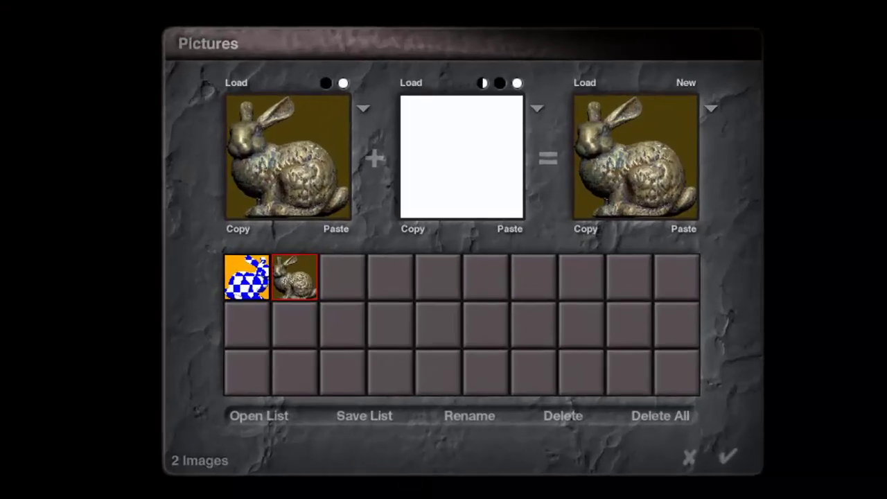
# Load the mirrored map2.jpg as the bunny's Object Front picture texture and render the scene.
pyautogui.click(348, 284)
pyautogui.moveTo(652, 226); pyautogui.dragTo(645, 334)
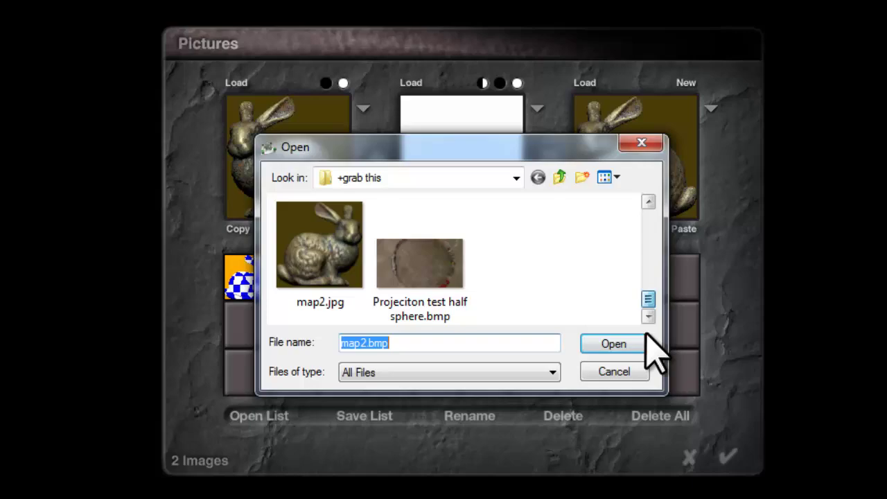
pyautogui.click(321, 255)
pyautogui.click(603, 346)
pyautogui.click(728, 455)
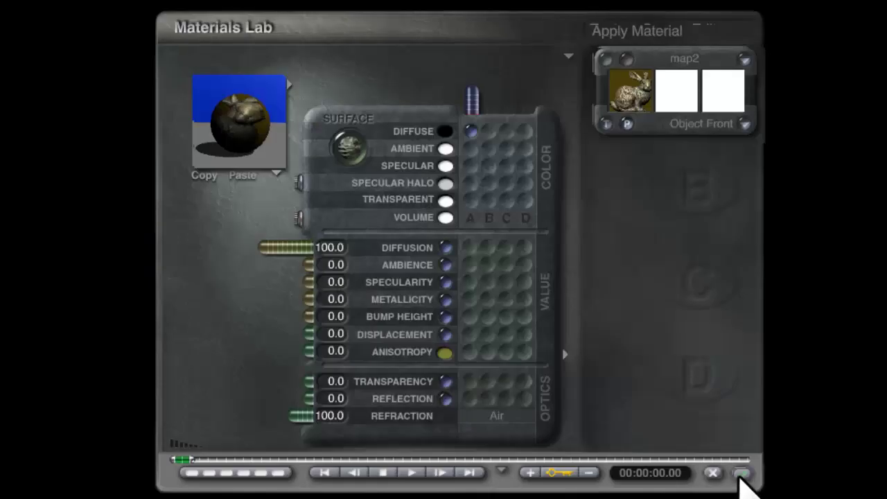
pyautogui.click(740, 476)
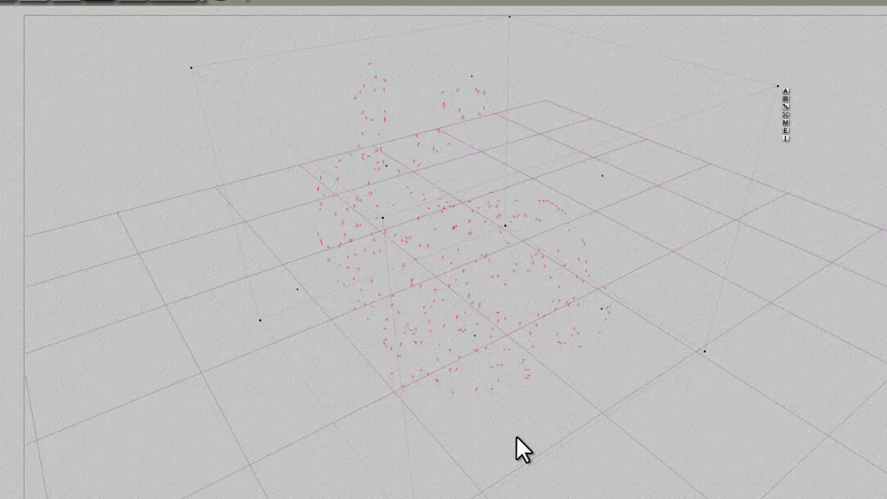
pyautogui.hotkey('ctrl', 'r')
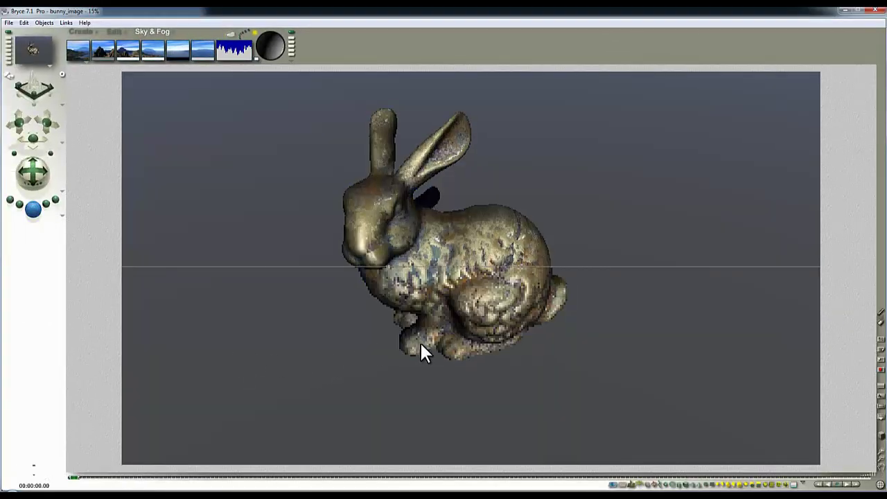